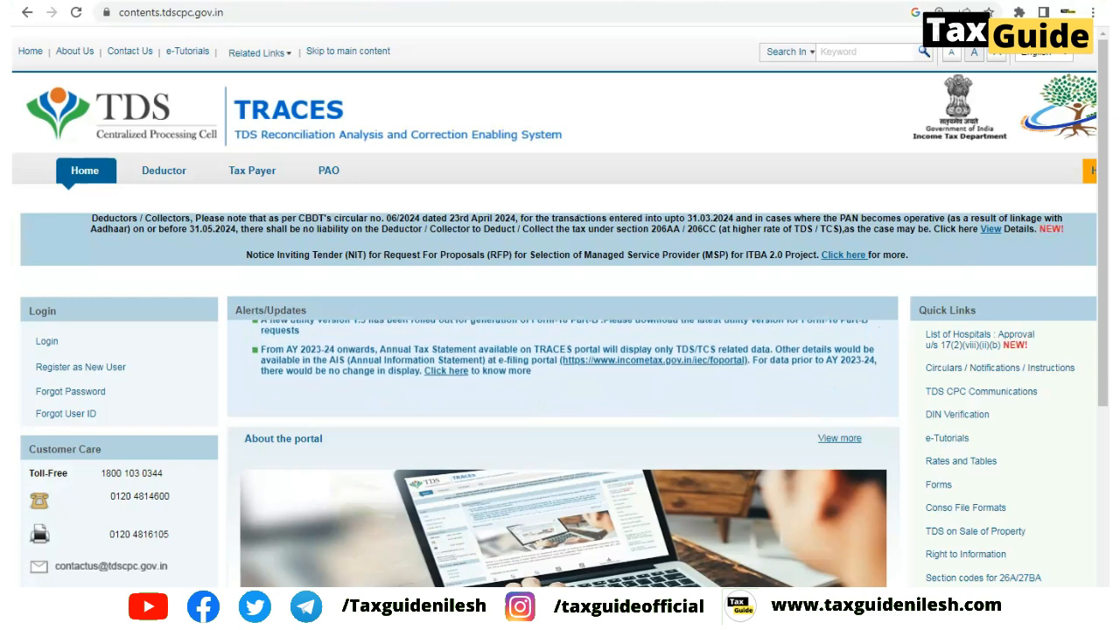
# Sign in to TRACES as a Deductor from the Login menu
pyautogui.moveTo(54, 344)
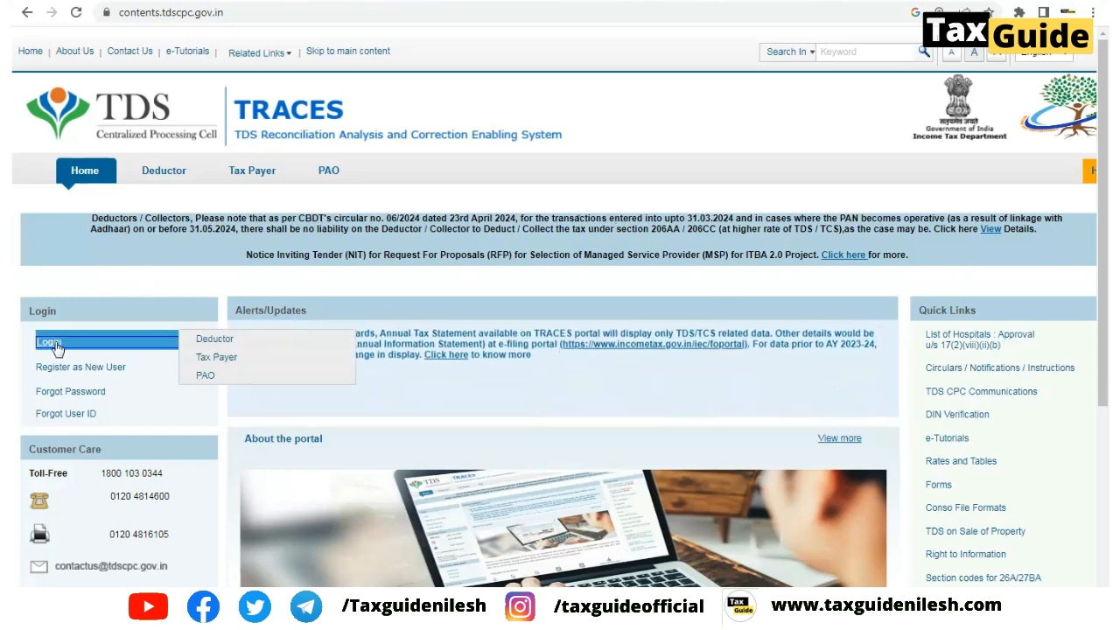
pyautogui.click(212, 346)
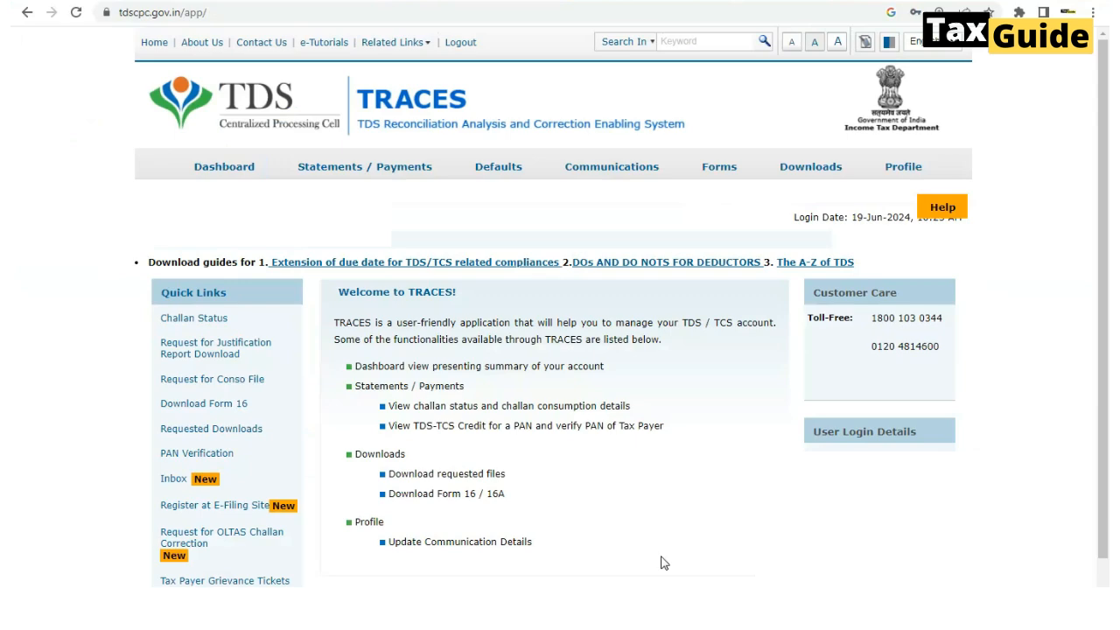
# File a Request for Correction: FY 2023-24, Quarter Q3, Form 26Q, Online category
pyautogui.moveTo(494, 171)
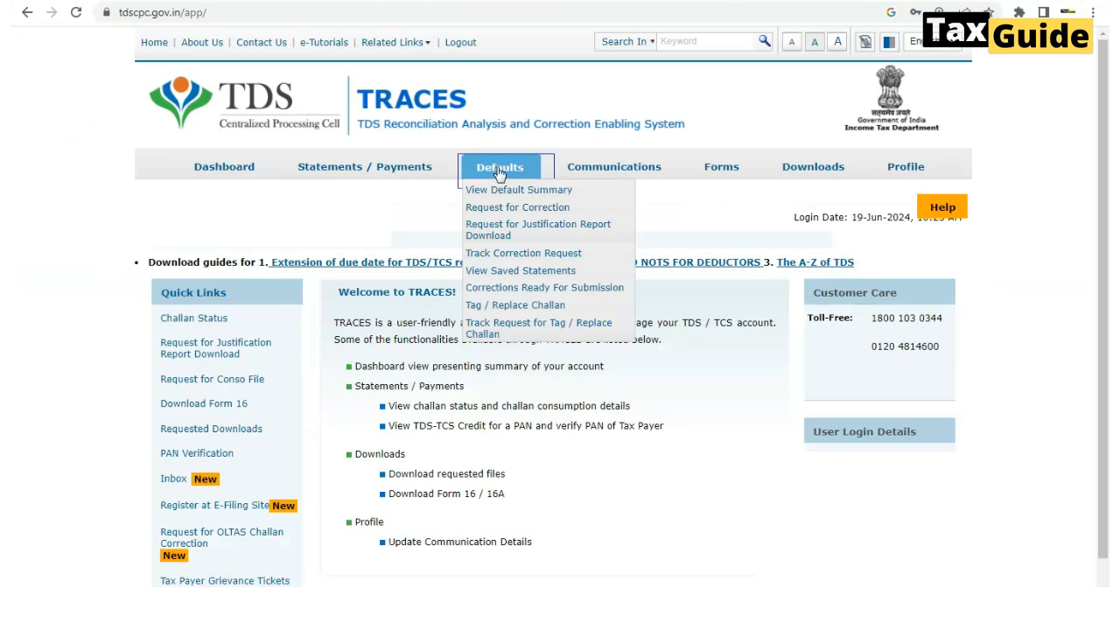
pyautogui.click(503, 215)
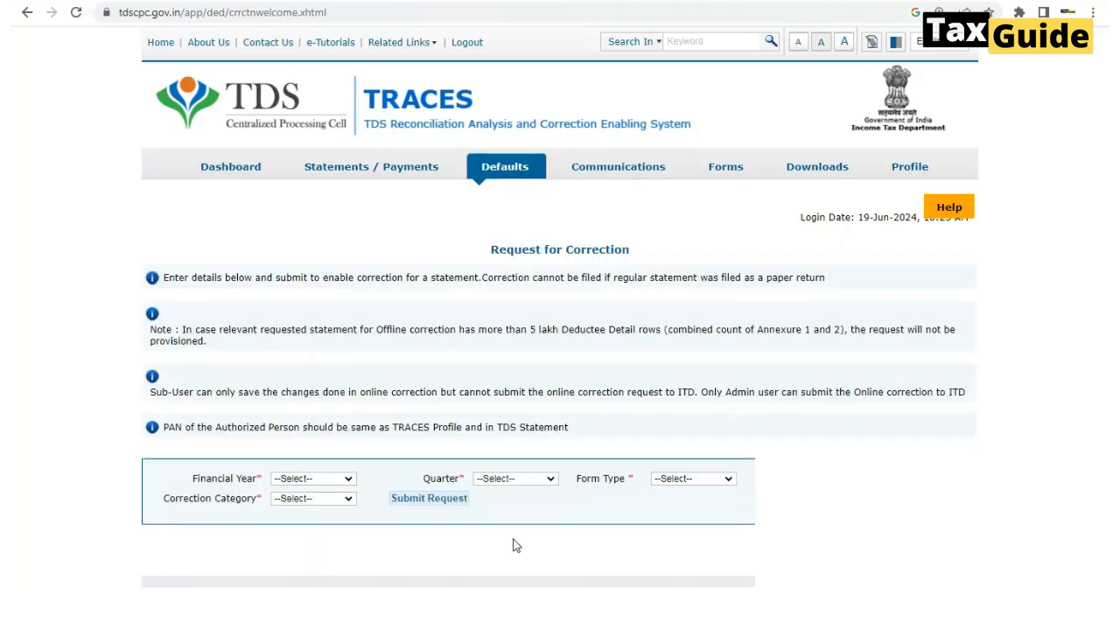
pyautogui.click(349, 478)
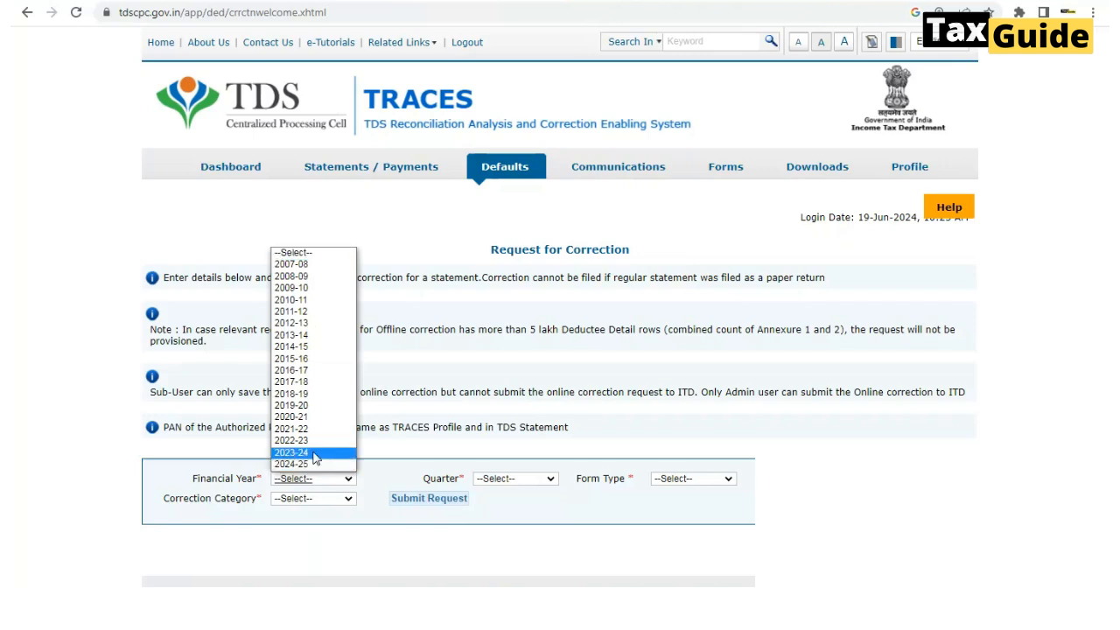
pyautogui.click(315, 453)
pyautogui.click(525, 484)
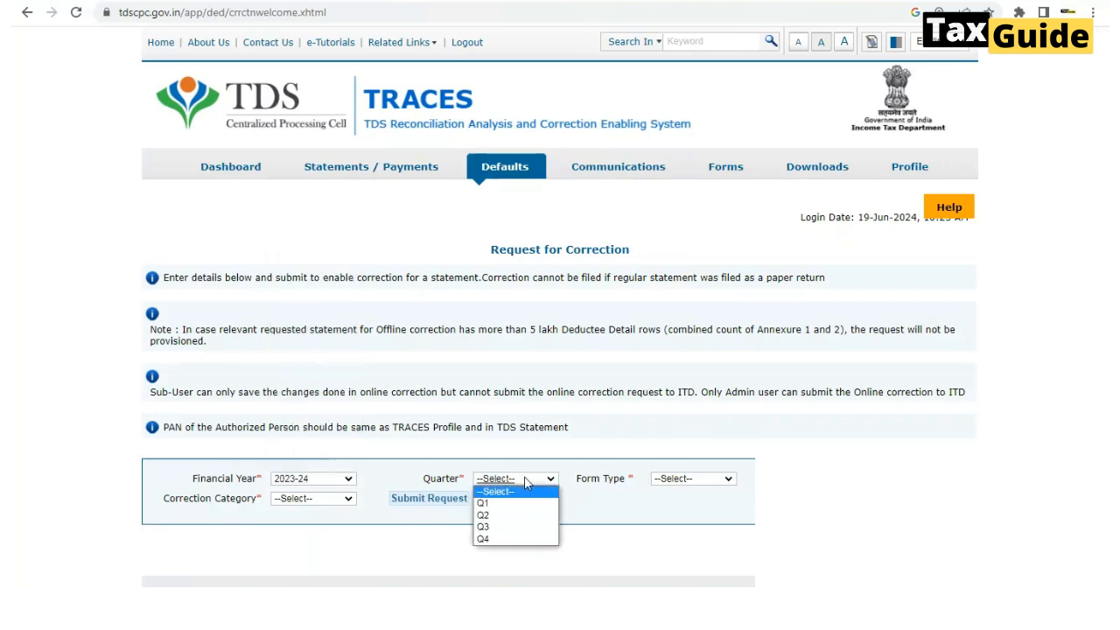
pyautogui.click(495, 527)
pyautogui.click(690, 480)
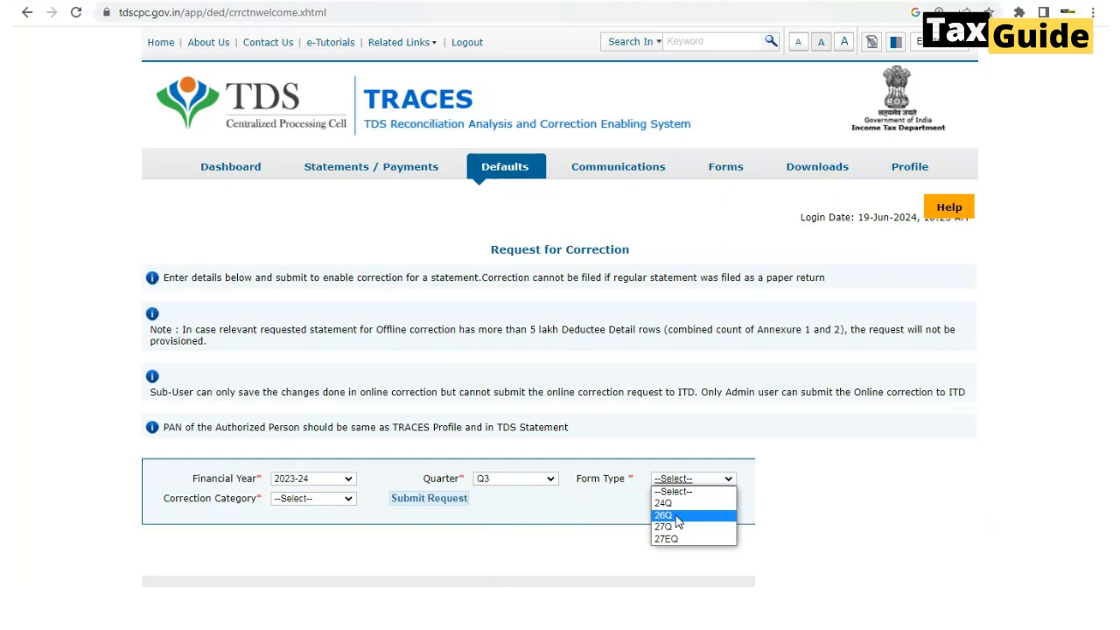
pyautogui.click(675, 516)
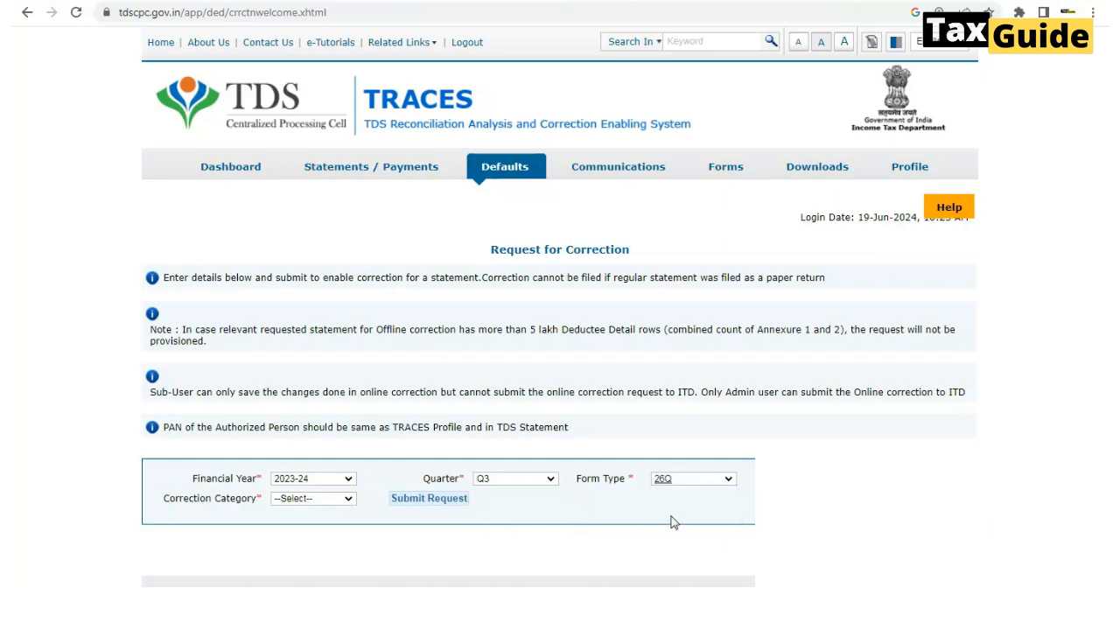
pyautogui.click(320, 503)
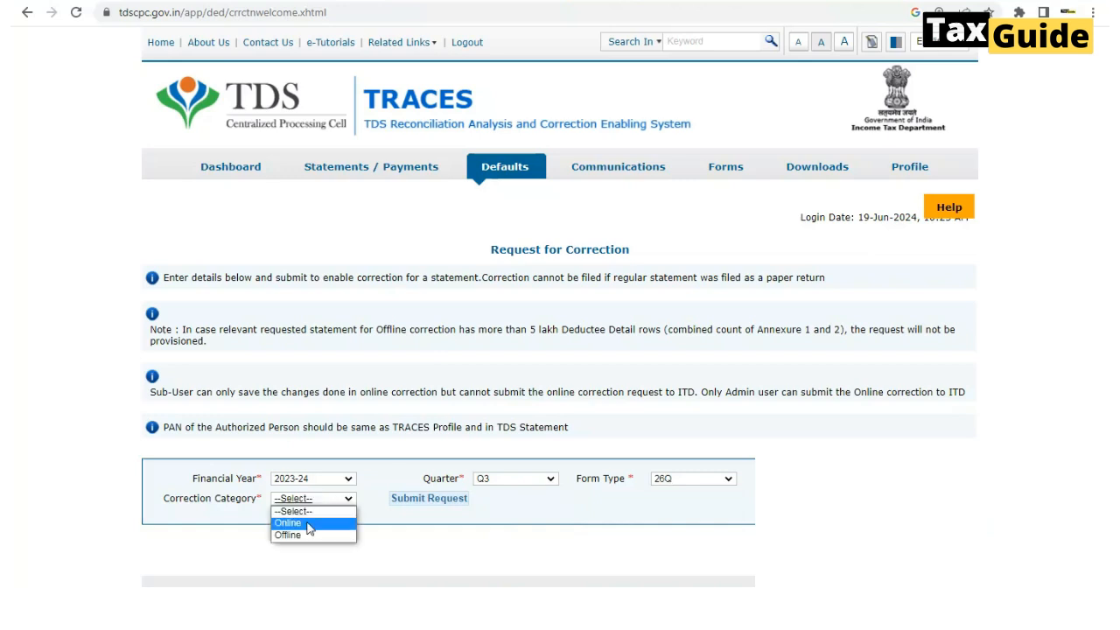
pyautogui.click(307, 522)
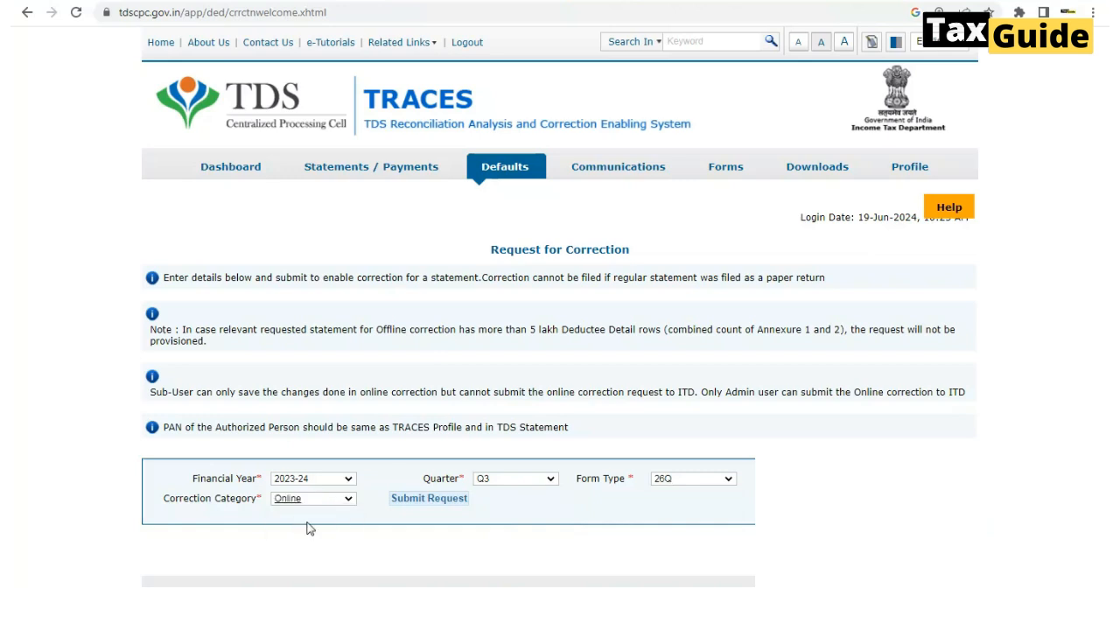
pyautogui.click(424, 504)
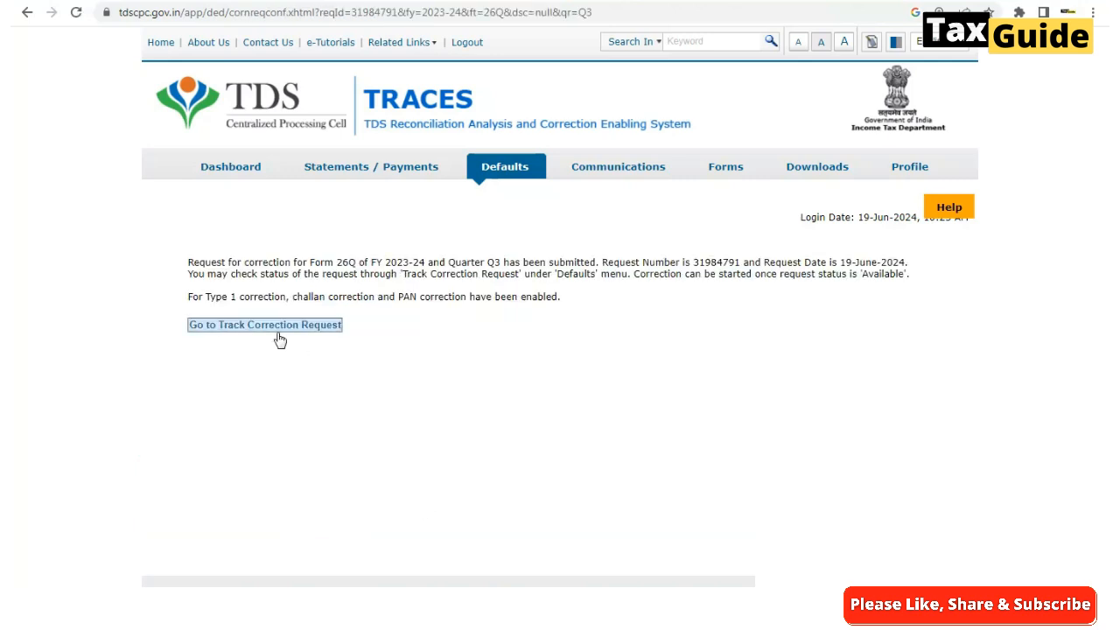
# Go to Track Correction Request and choose View All to list every request
pyautogui.click(229, 331)
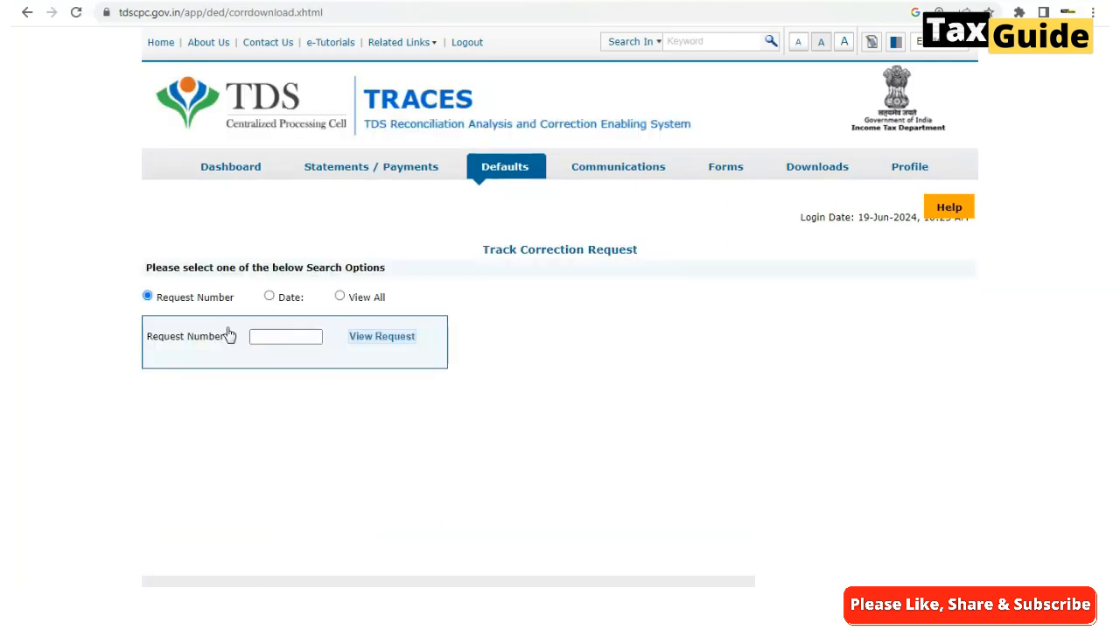
pyautogui.click(340, 297)
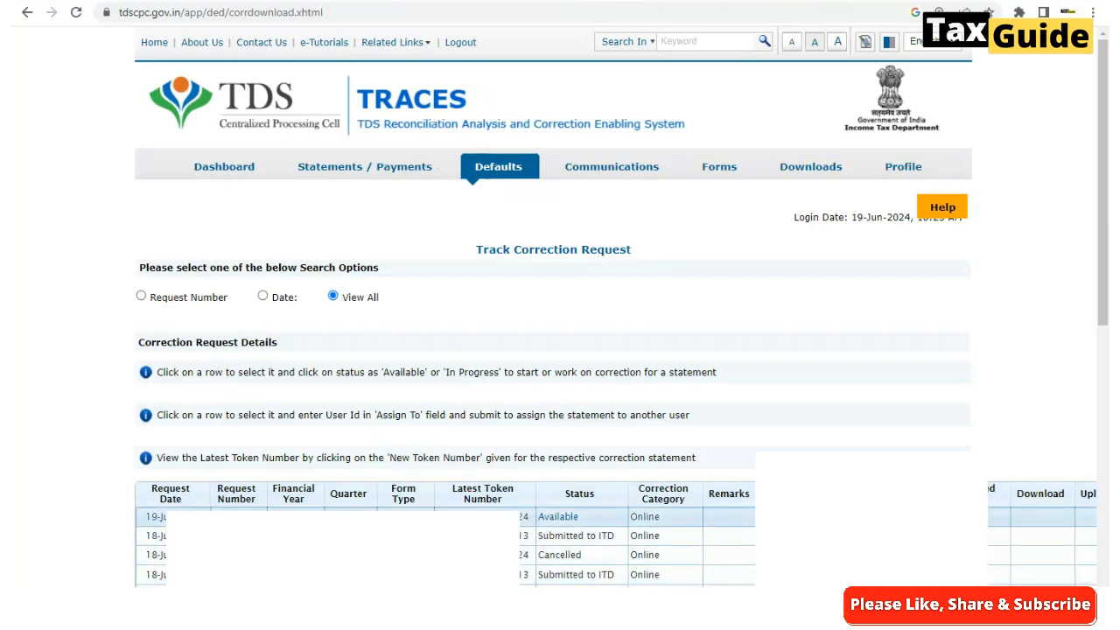
# Open the Available request and view details for the Modify / Add Deductee Details correction type
pyautogui.click(560, 523)
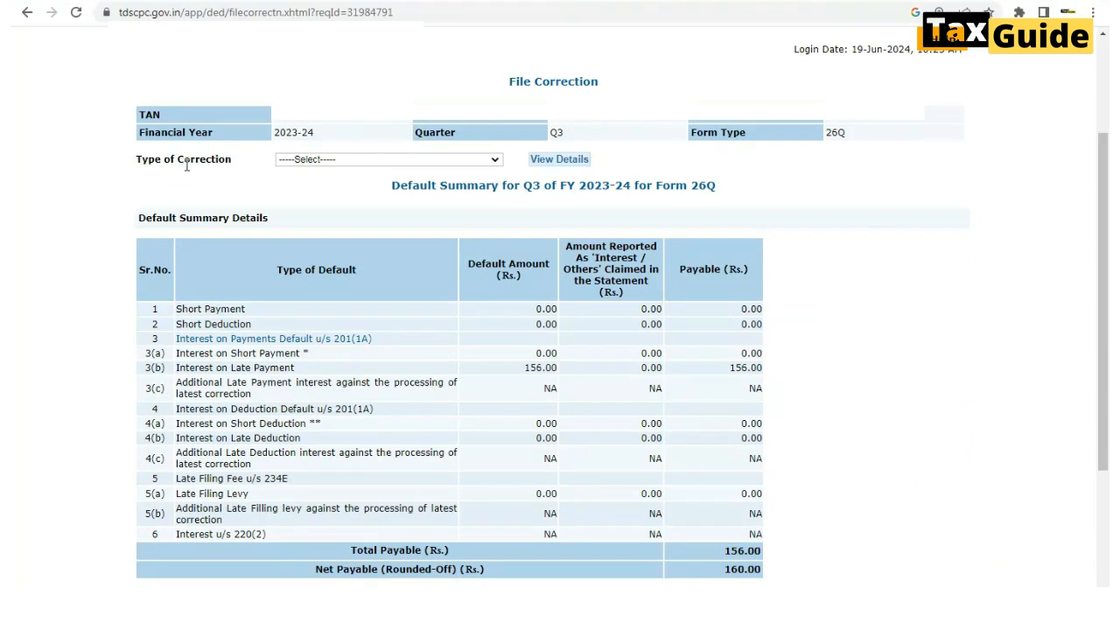
pyautogui.click(495, 161)
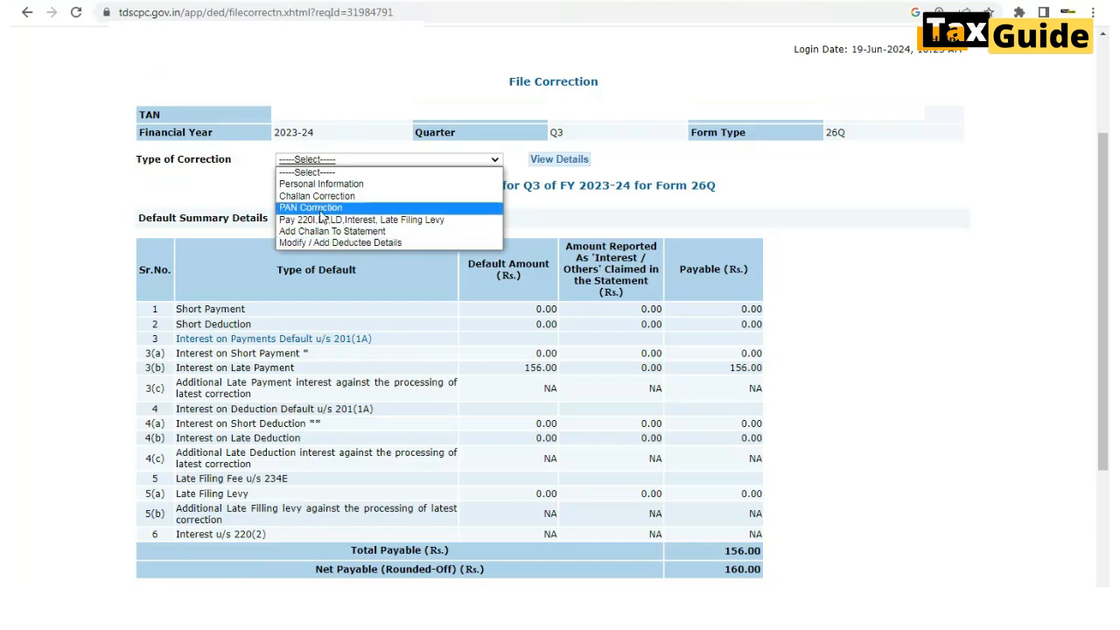
pyautogui.click(311, 248)
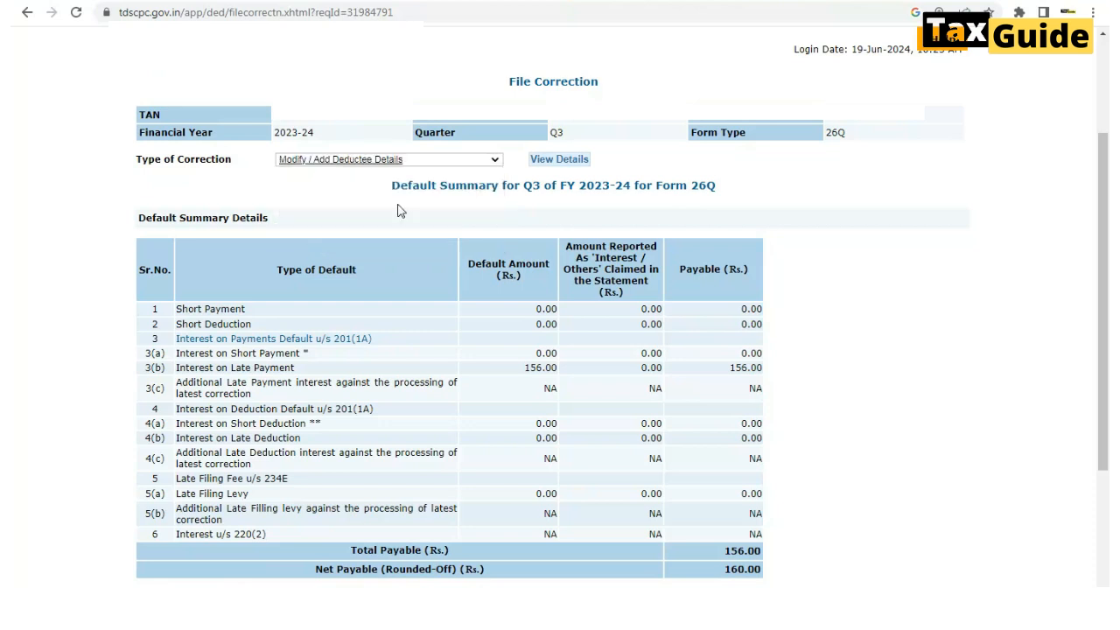
pyautogui.click(546, 164)
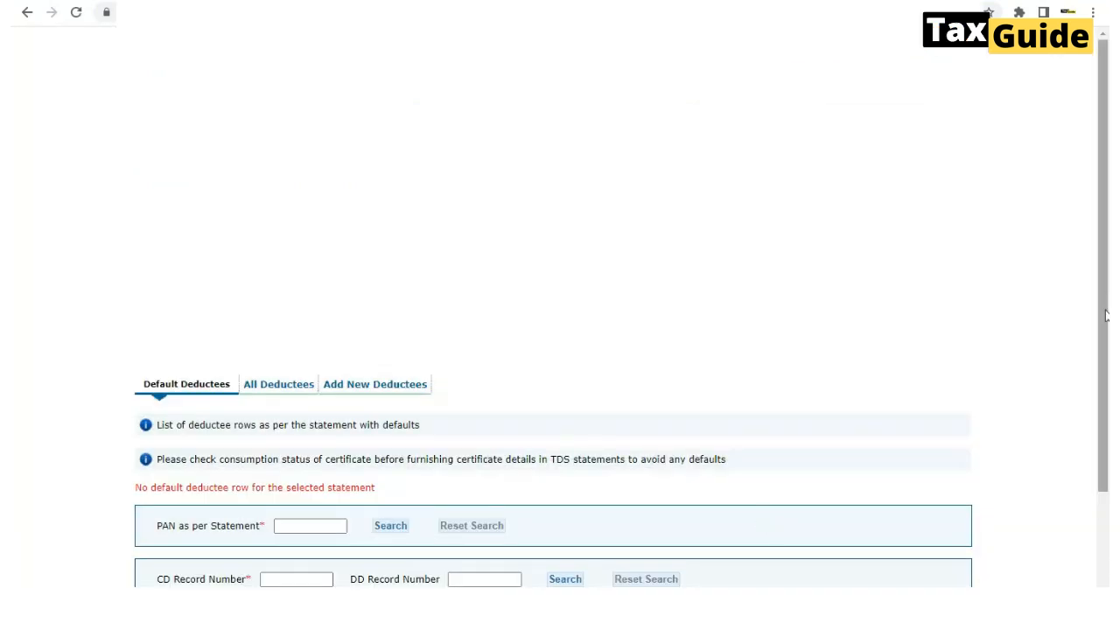
# Switch to the All Deductees tab and put the cursor in the PAN as per Statement box
pyautogui.moveTo(1106, 317); pyautogui.dragTo(1101, 439)
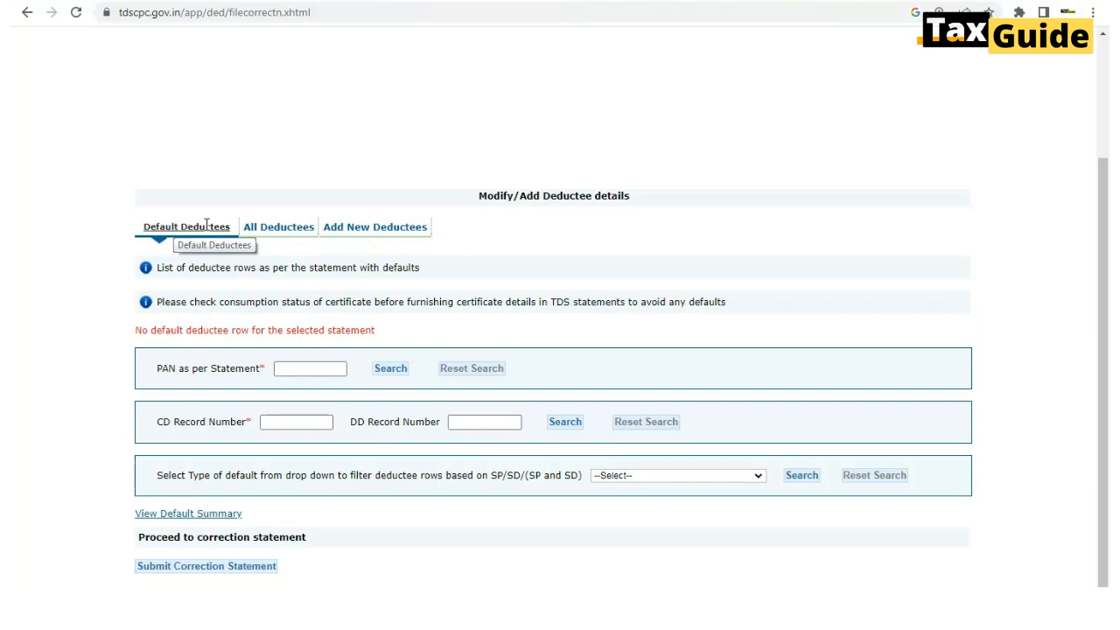
pyautogui.click(380, 229)
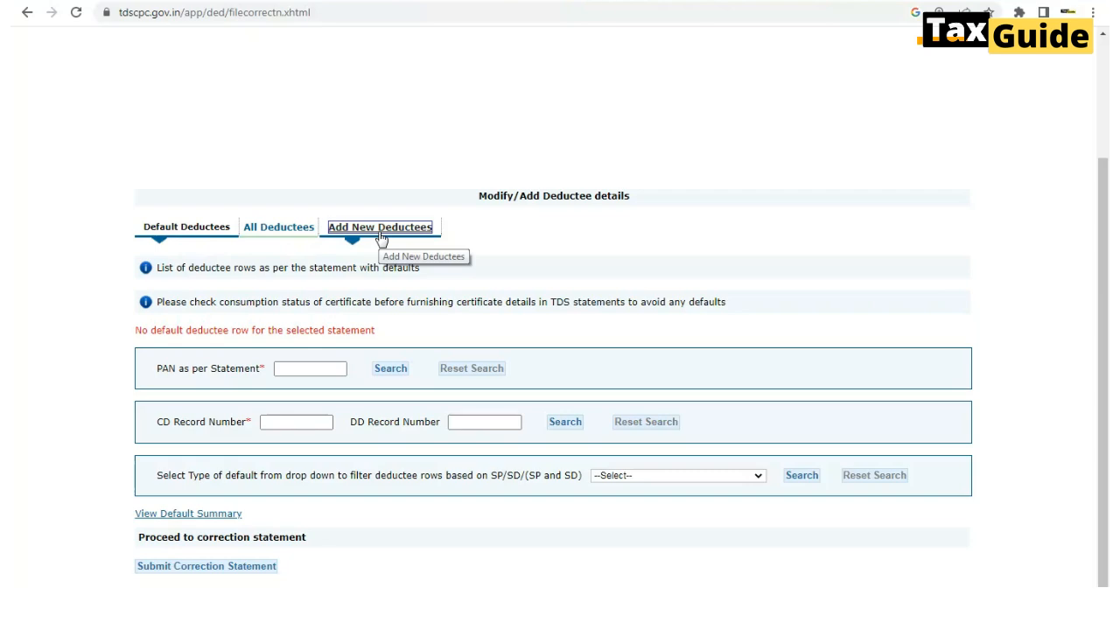
pyautogui.click(274, 231)
pyautogui.click(274, 234)
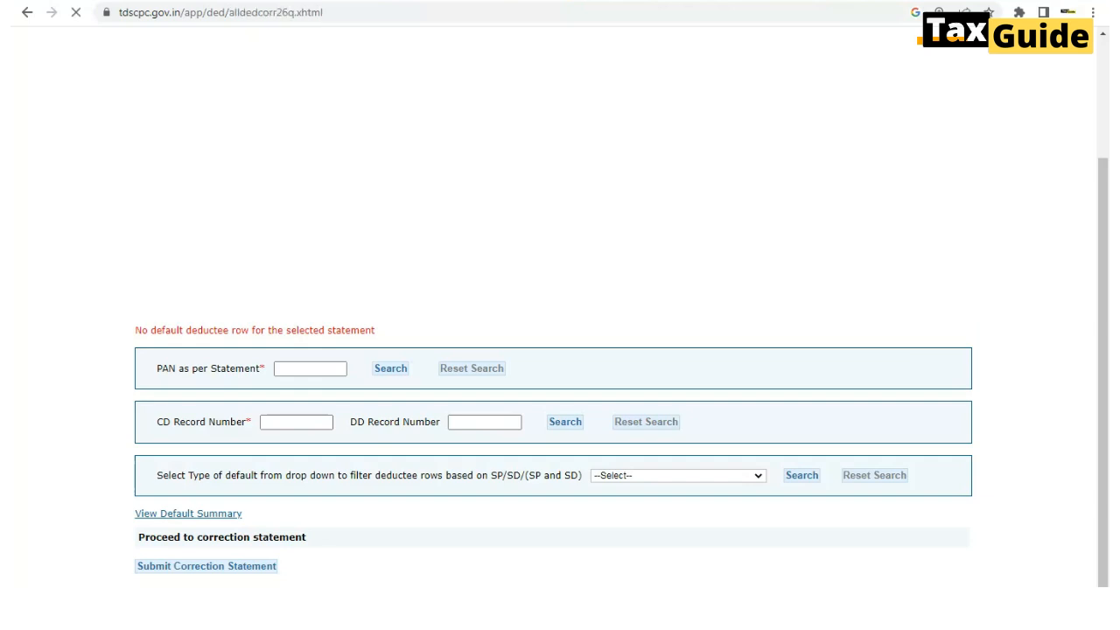
pyautogui.scroll(-2, 334, 413)
pyautogui.click(334, 413)
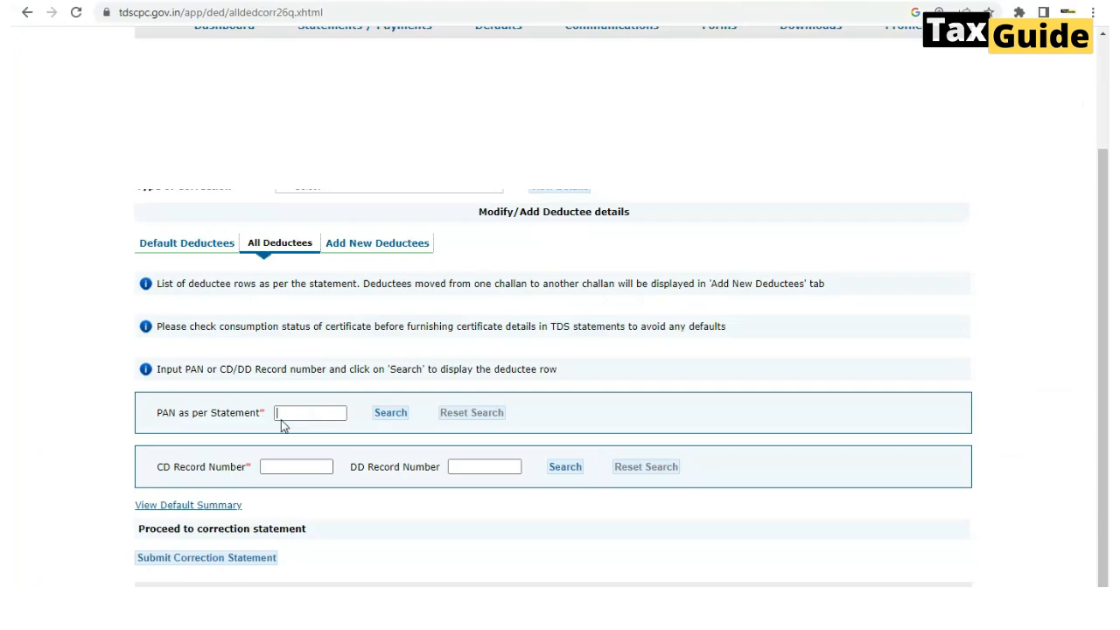
pyautogui.hotkey('ctrl', 'v')
pyautogui.click(388, 419)
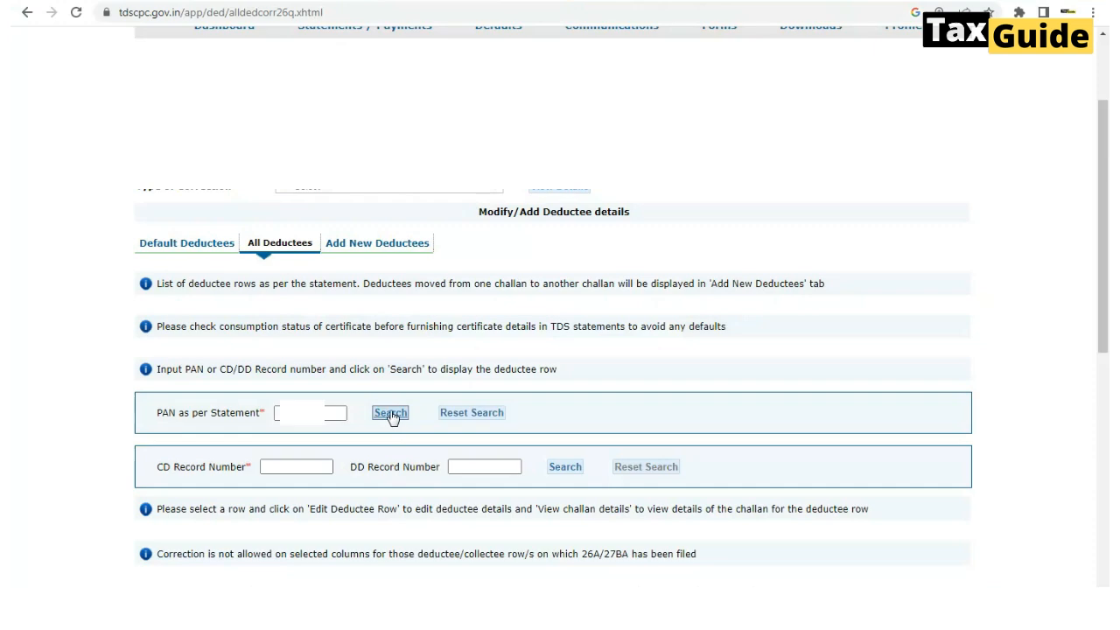
pyautogui.scroll(-8, 471, 499)
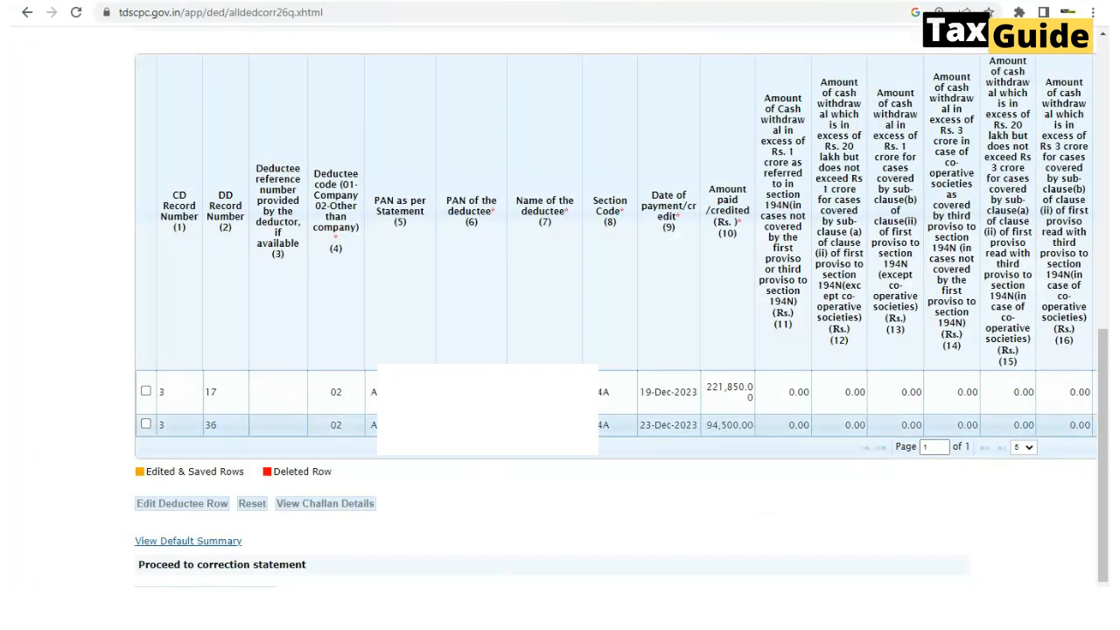
pyautogui.click(482, 426)
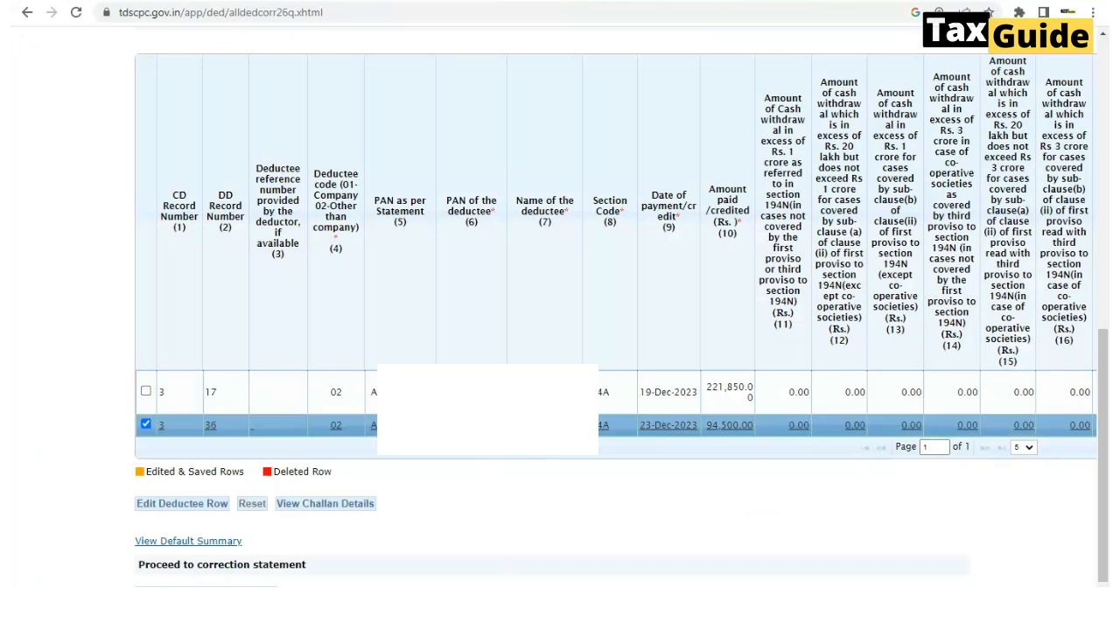
pyautogui.click(181, 504)
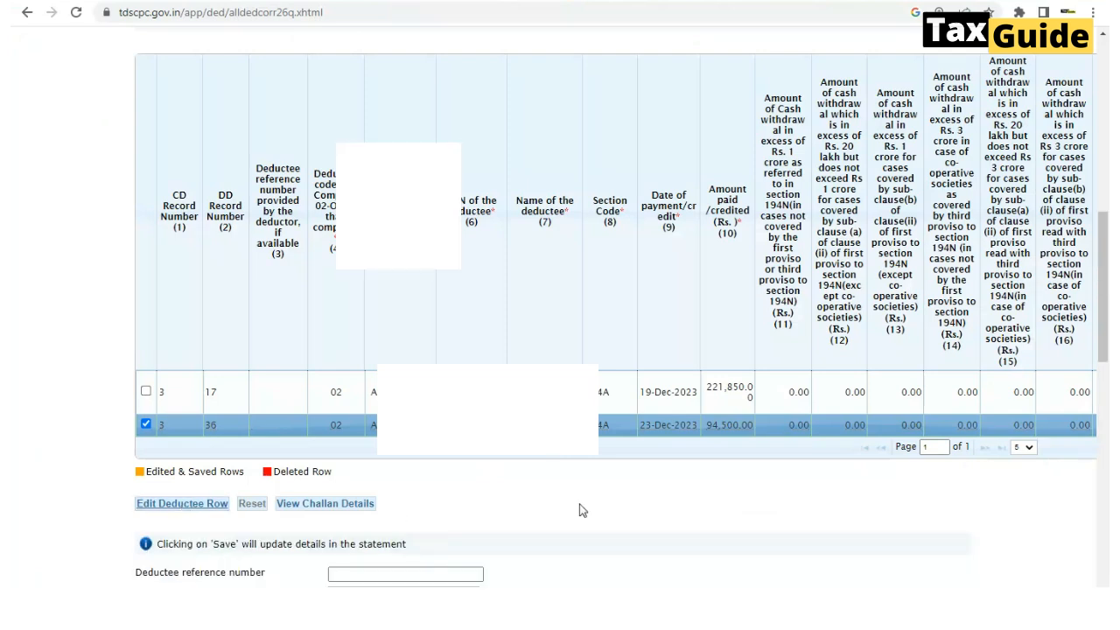
pyautogui.scroll(-6, 580, 510)
pyautogui.scroll(2, 581, 510)
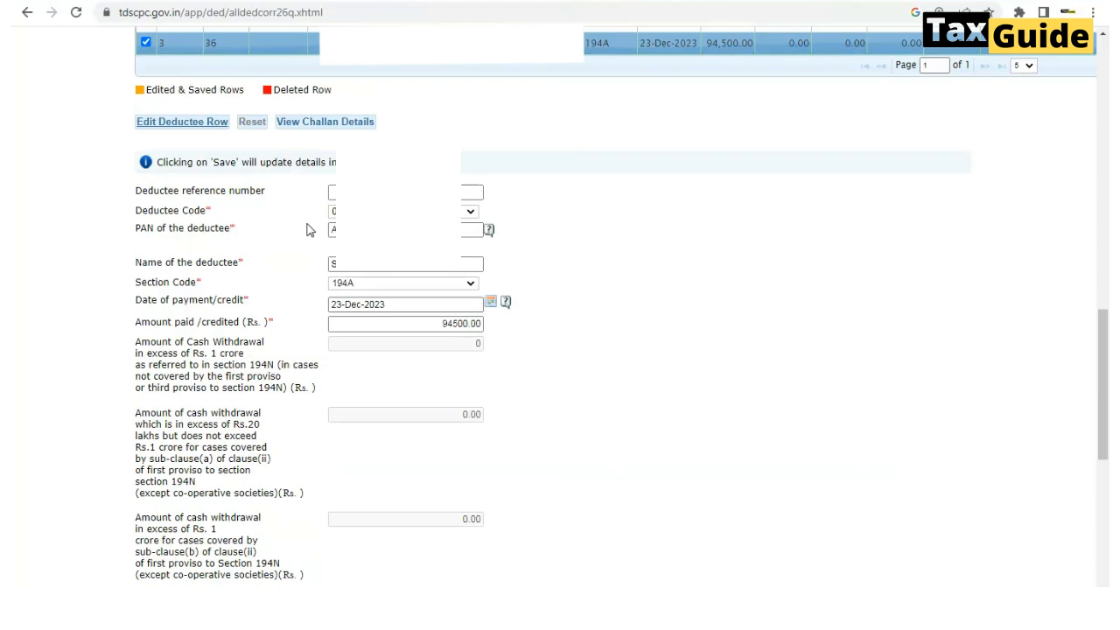
pyautogui.scroll(-1, 779, 330)
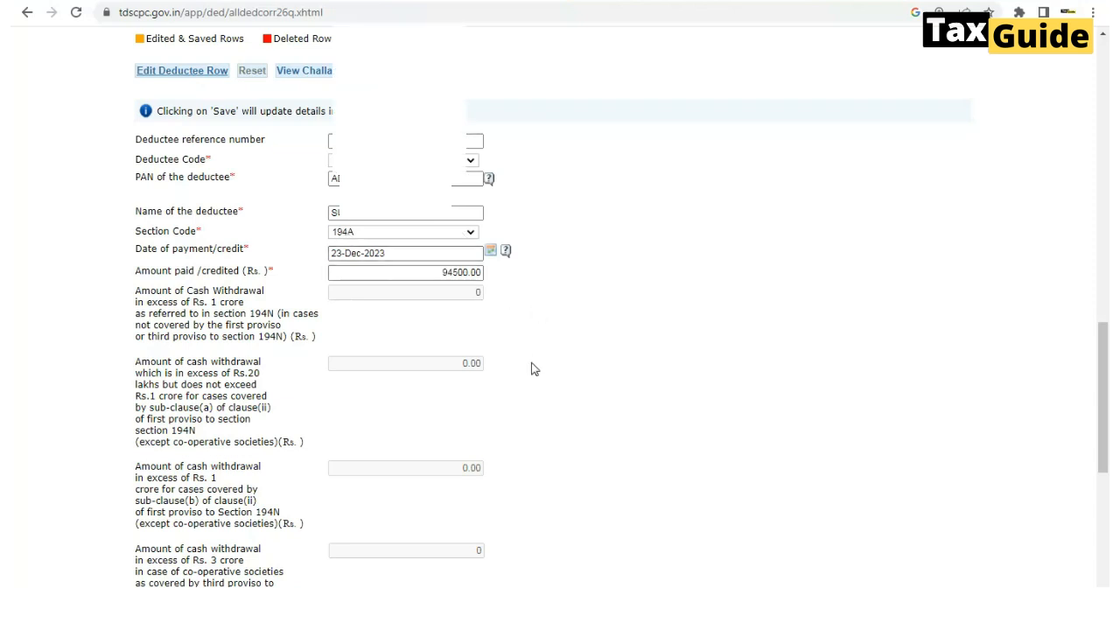
pyautogui.scroll(-5, 540, 385)
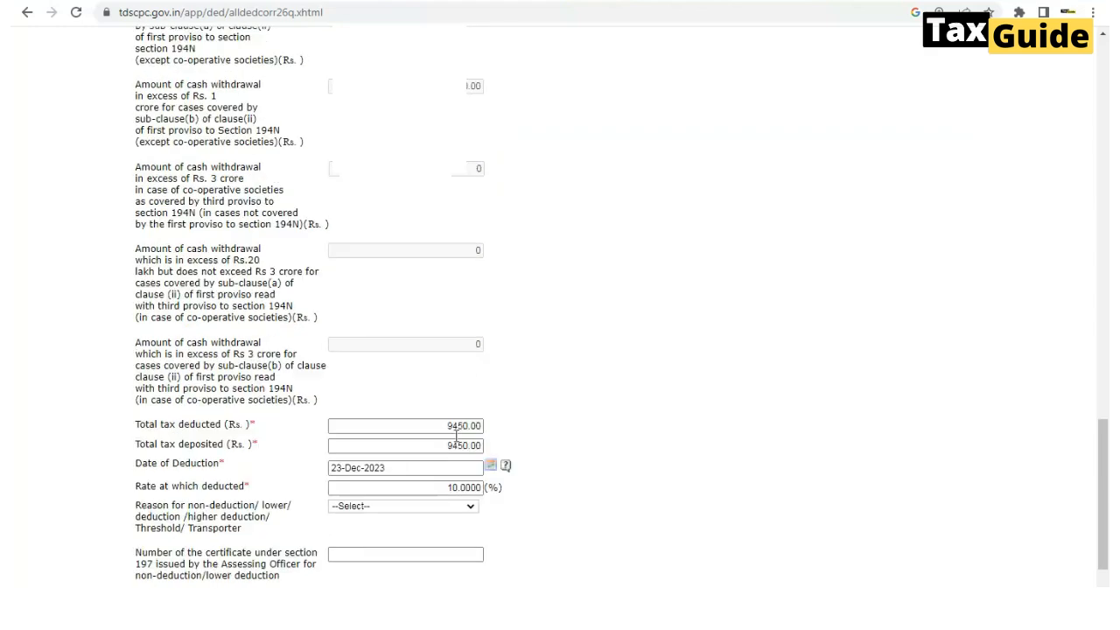
pyautogui.moveTo(555, 483)
pyautogui.scroll(5, 602, 434)
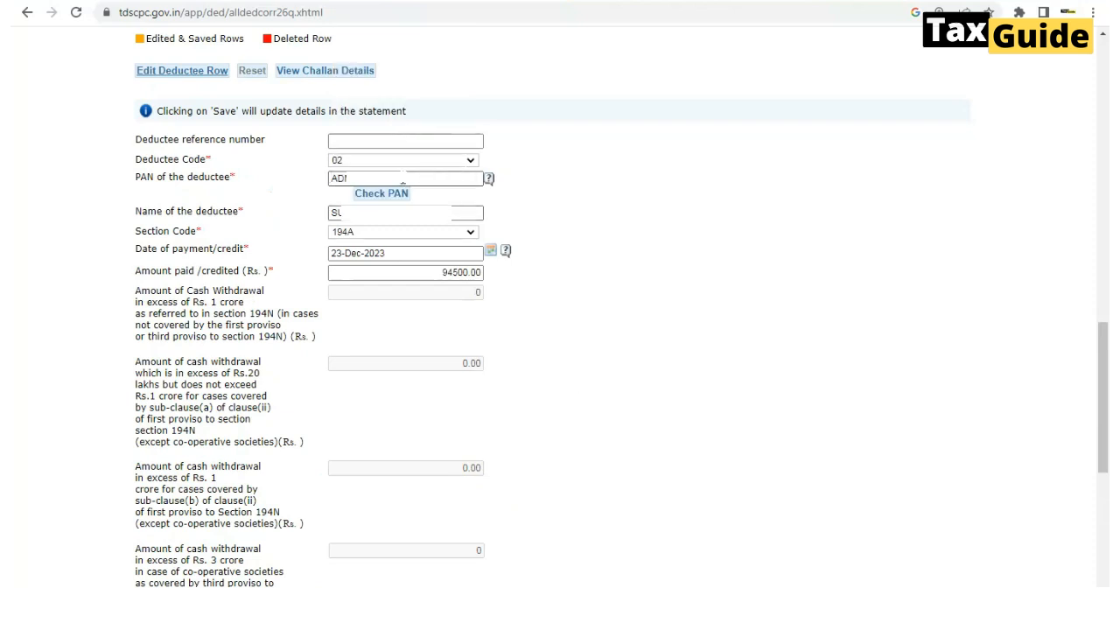
# Paste the corrected PAN over the deductee's existing PAN and validate it with Check PAN
pyautogui.moveTo(403, 184); pyautogui.dragTo(294, 183)
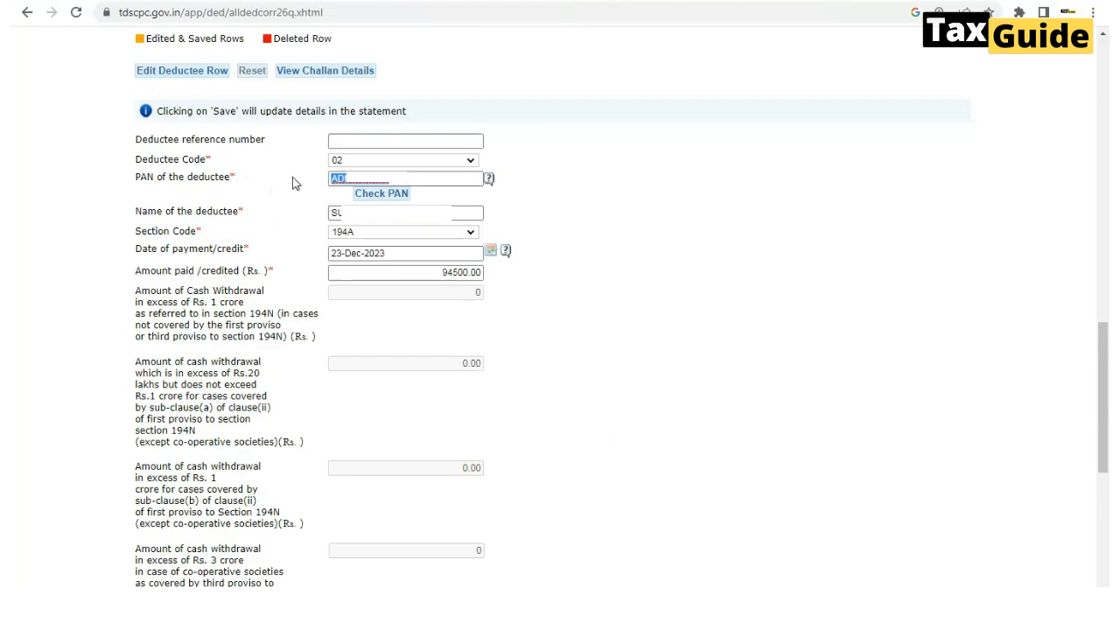
pyautogui.hotkey('ctrl', 'v')
pyautogui.click(383, 195)
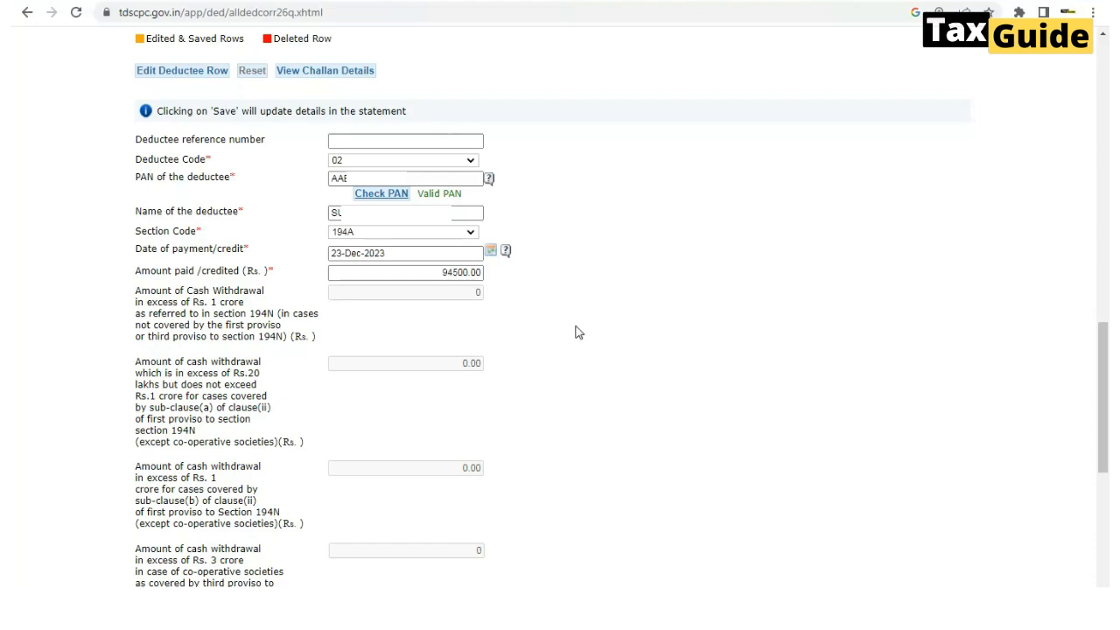
pyautogui.scroll(-6, 575, 332)
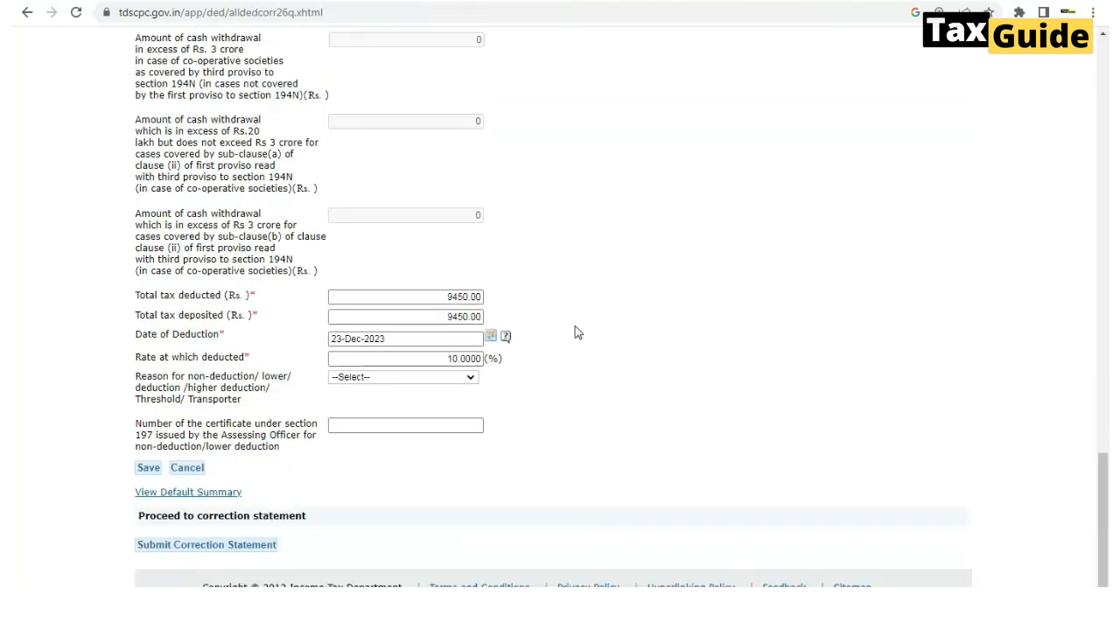
# Save the edited DD record 36 deductee row and confirm the update
pyautogui.click(148, 470)
pyautogui.click(149, 470)
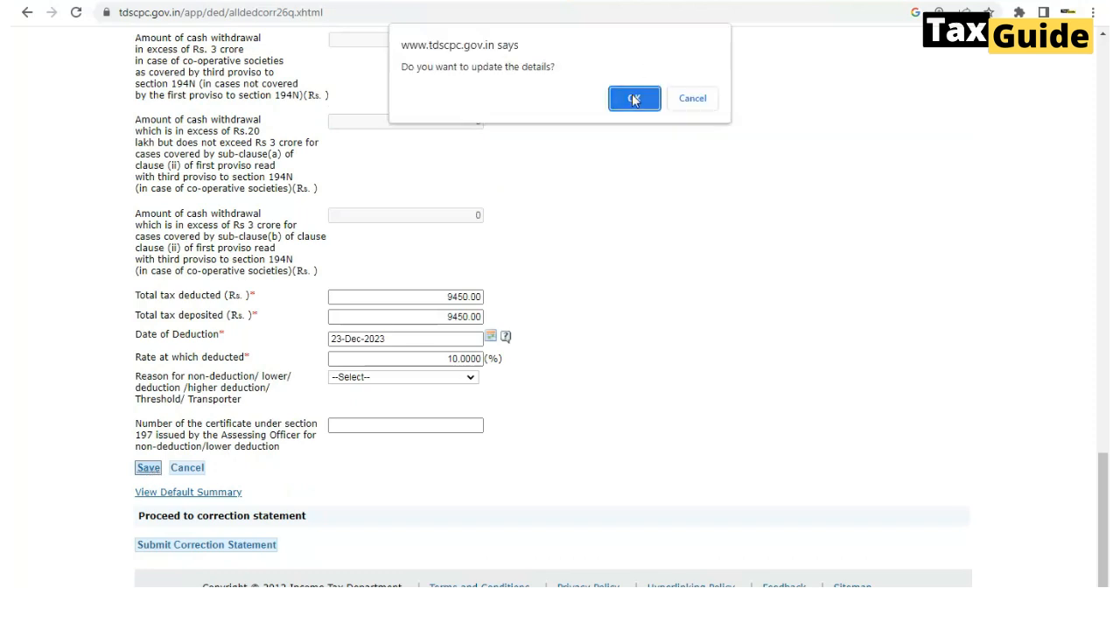
pyautogui.click(634, 98)
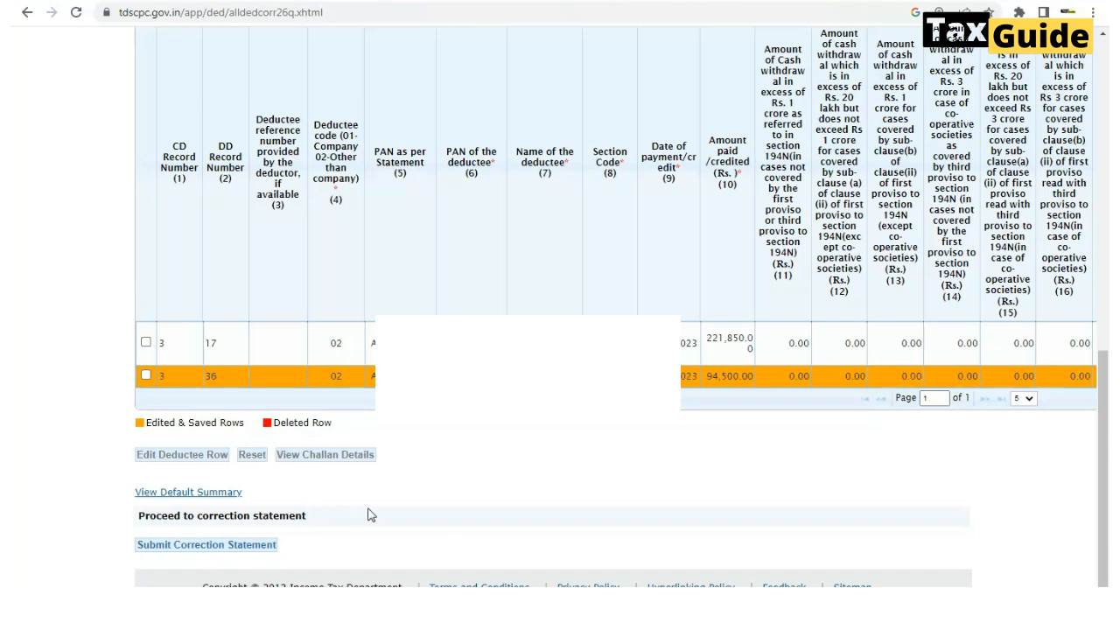
# Submit the correction statement and confirm it on the File Correction action summary page
pyautogui.click(267, 544)
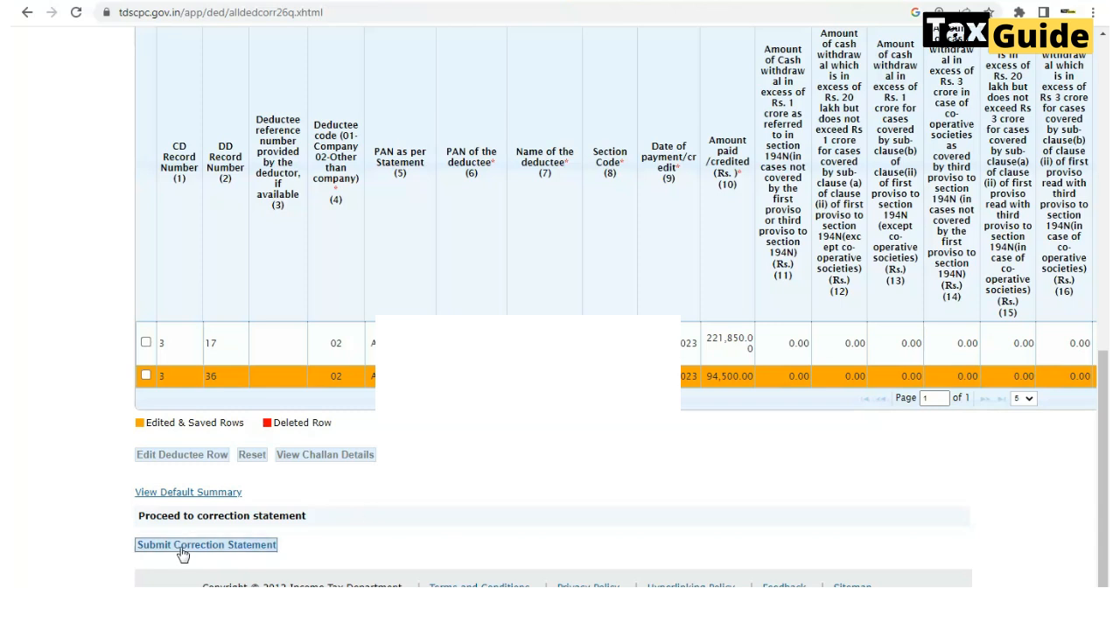
pyautogui.click(182, 549)
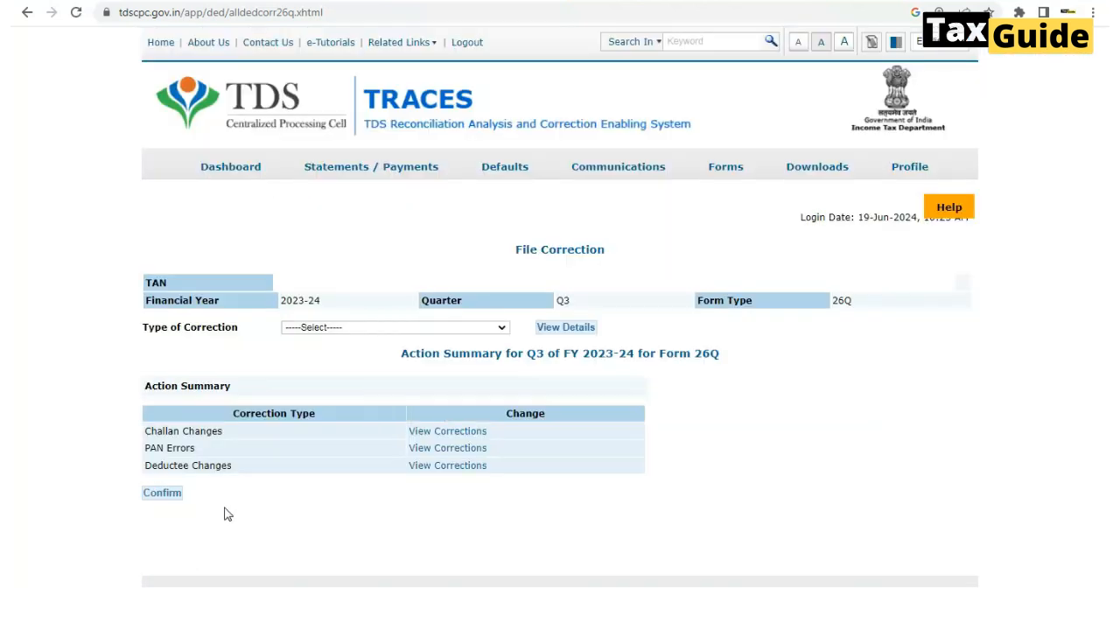
pyautogui.click(160, 496)
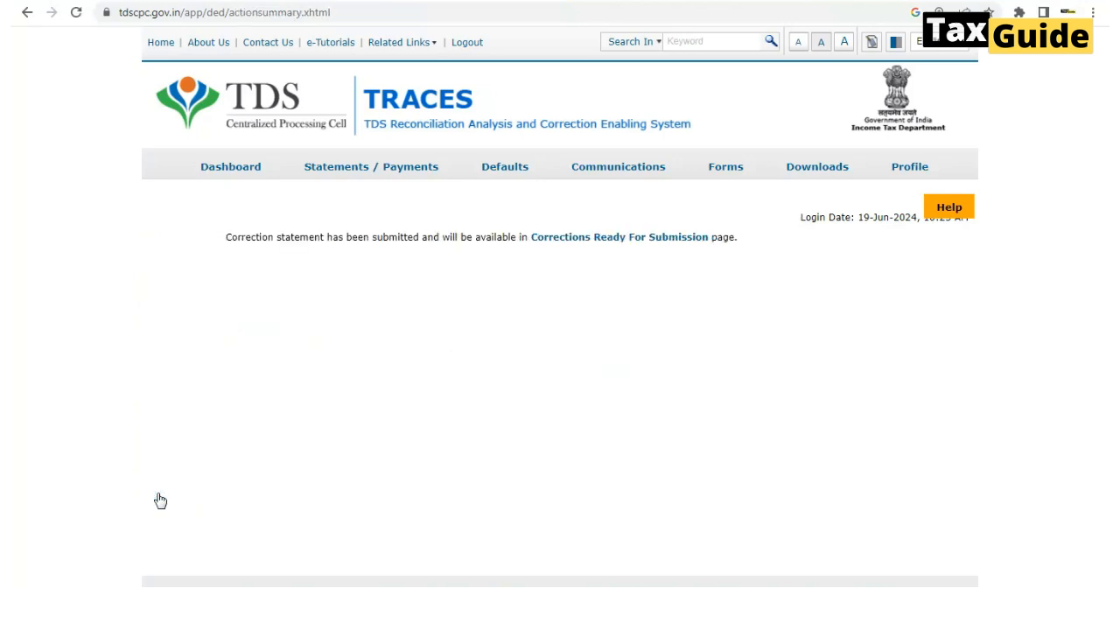
pyautogui.click(560, 242)
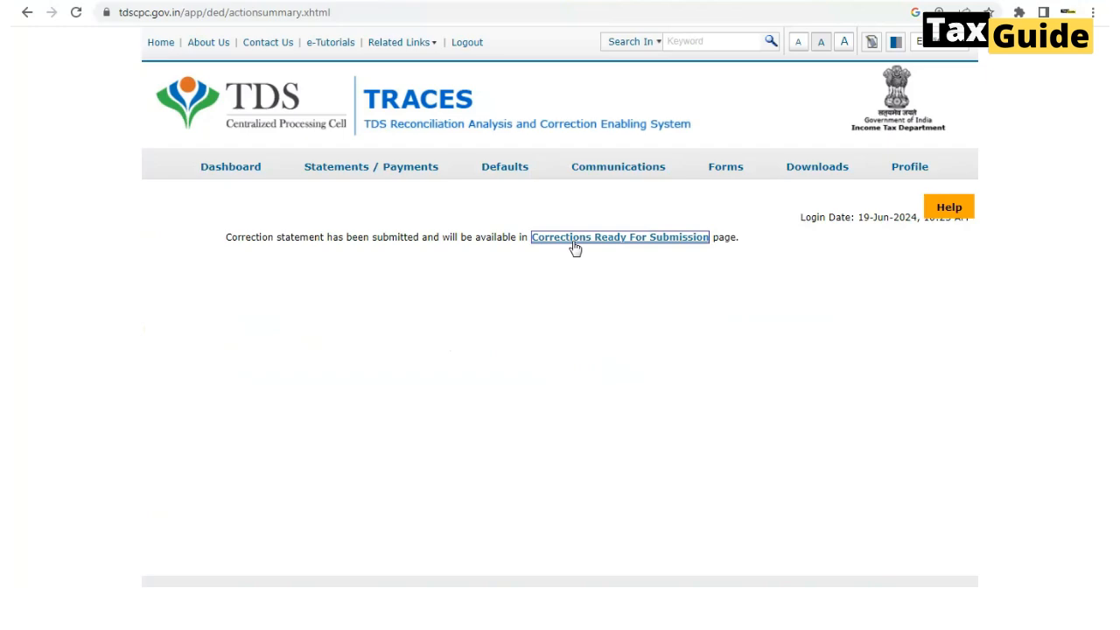
# Open the 2023-24 Q3 26Q statement under Corrections Ready For Submission, review Deductee Changes, then go back
pyautogui.click(574, 242)
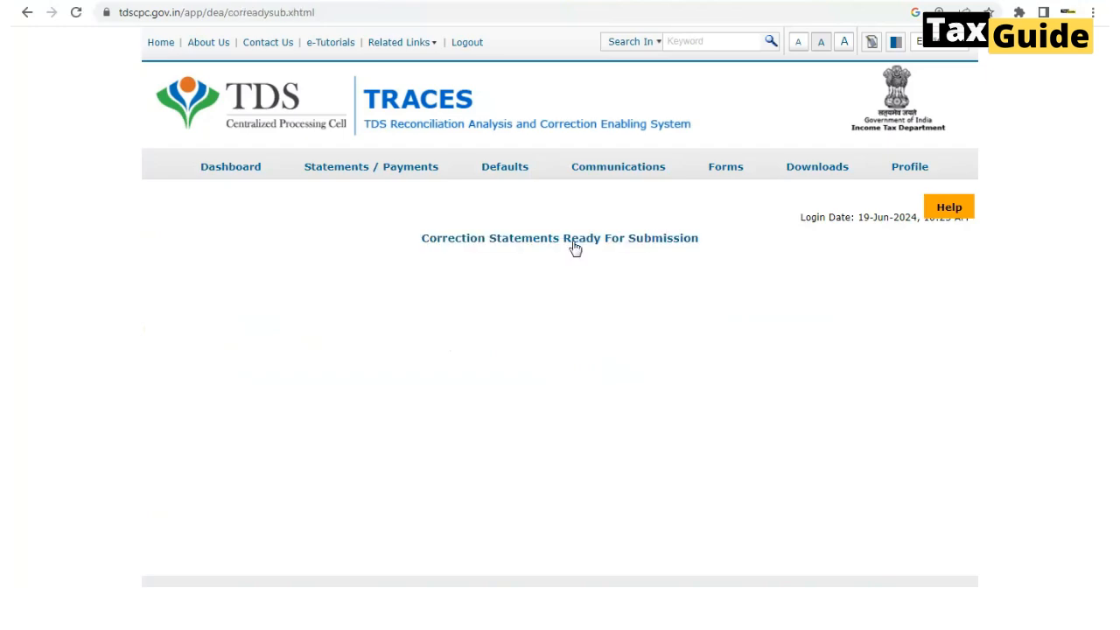
pyautogui.click(412, 325)
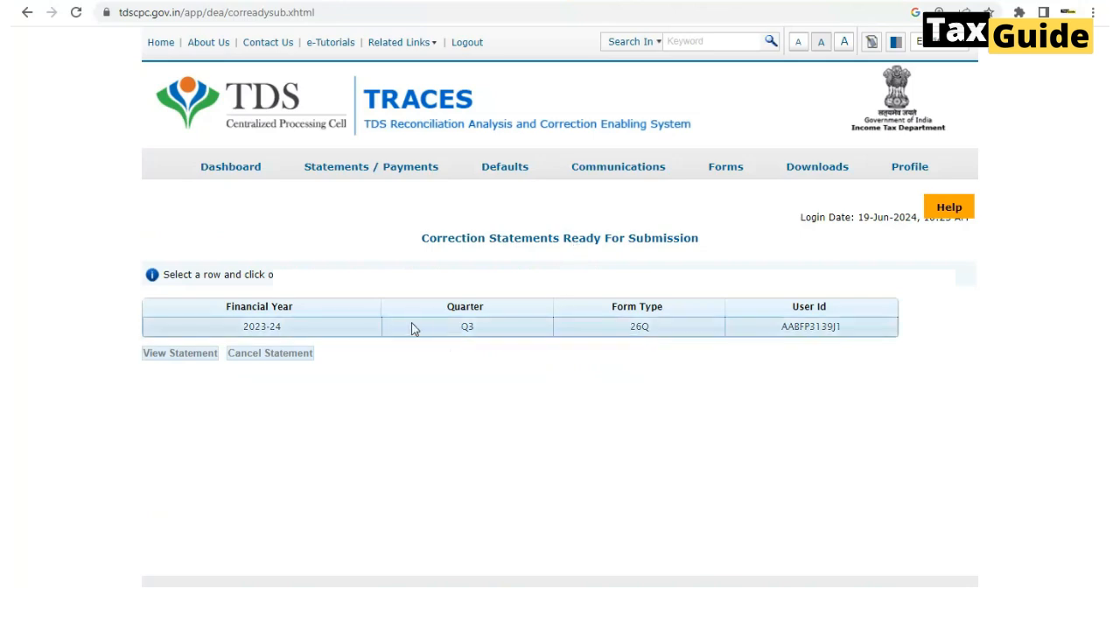
pyautogui.click(344, 331)
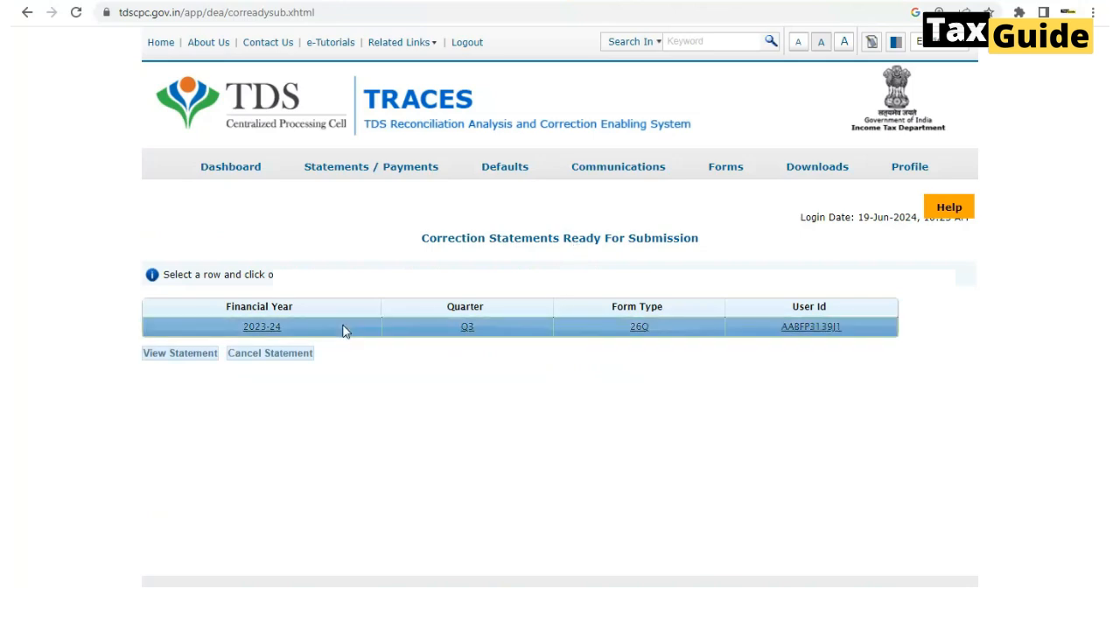
pyautogui.click(183, 356)
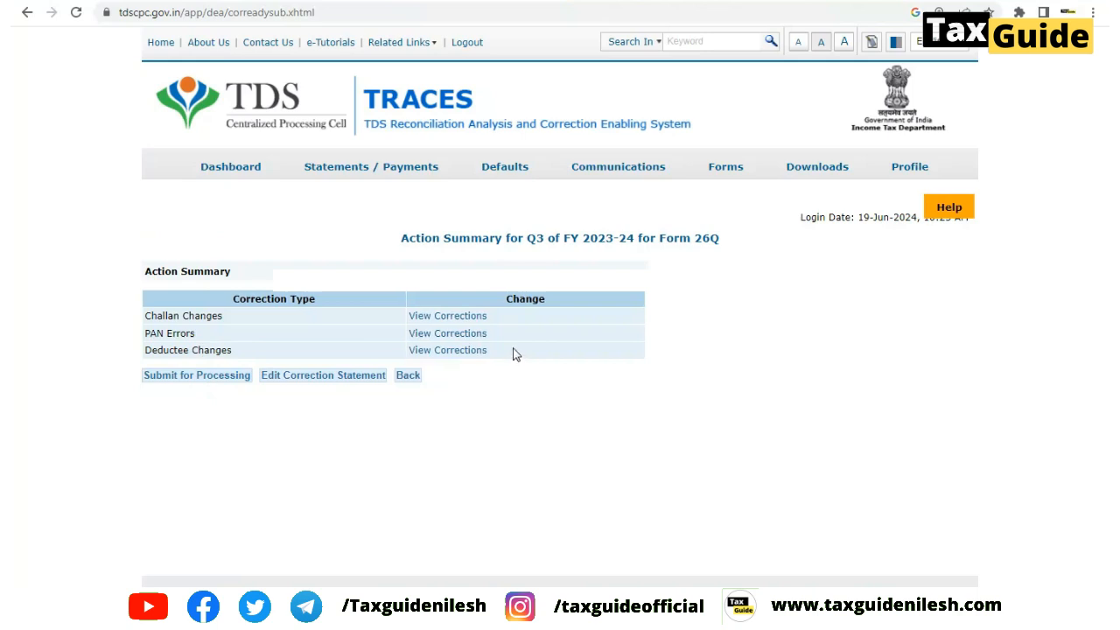
pyautogui.click(444, 351)
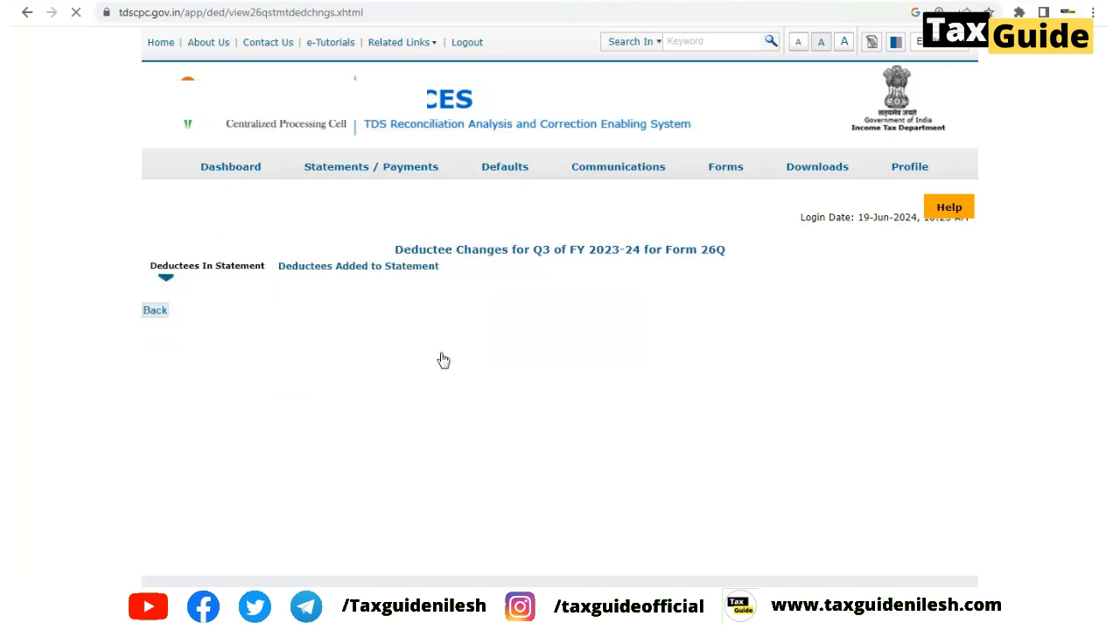
pyautogui.scroll(-3, 441, 360)
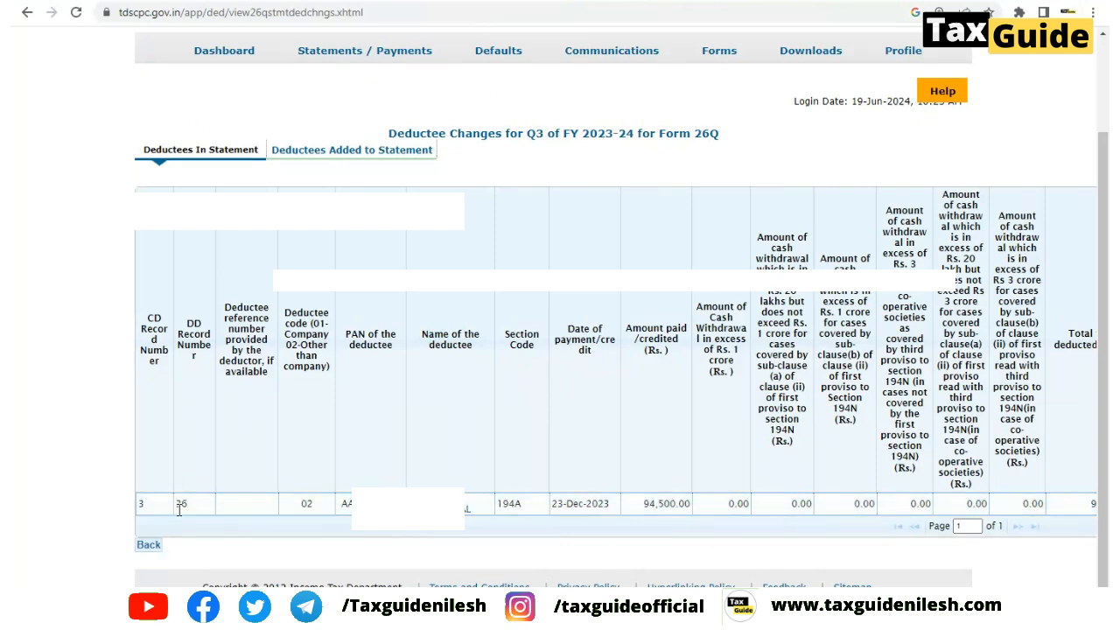
pyautogui.click(149, 546)
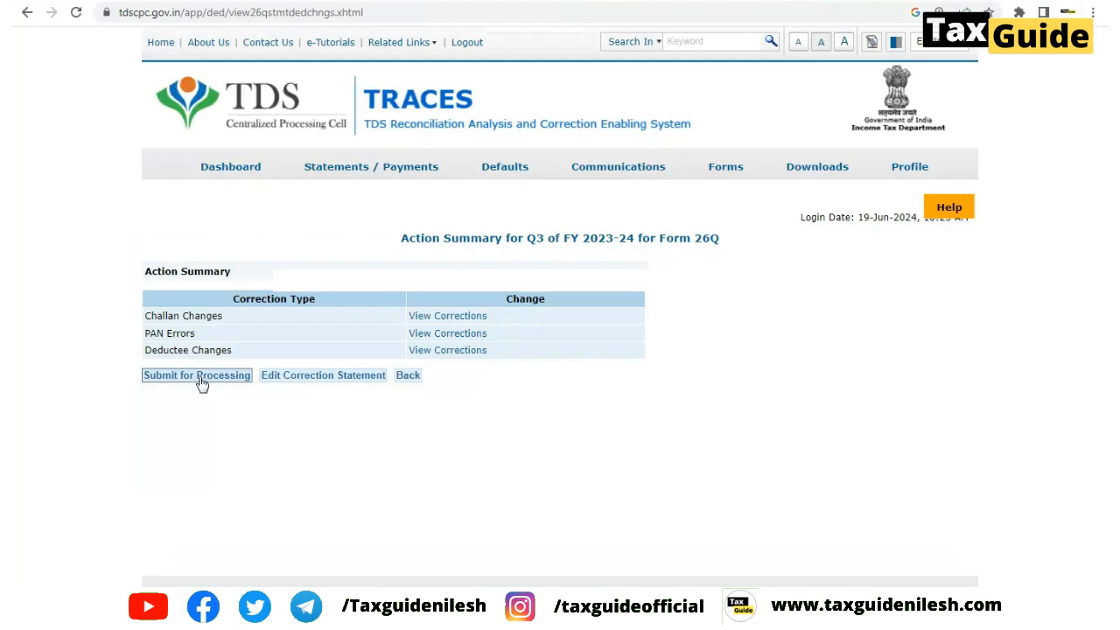
# Submit the statement for processing, signing with the digital certificate and token password, then note the token number
pyautogui.click(200, 378)
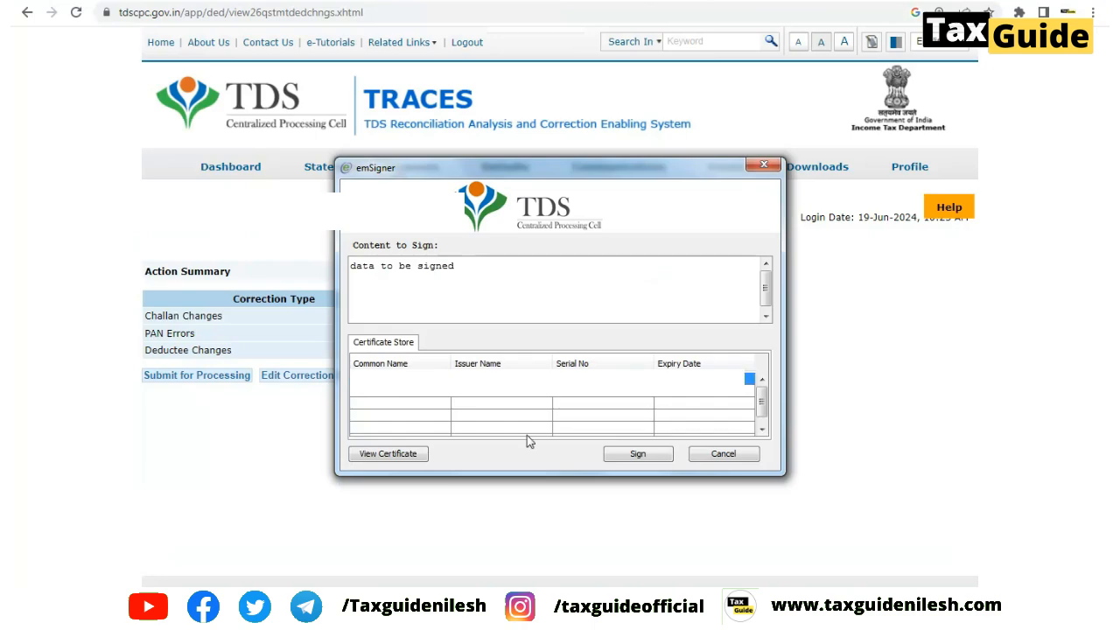
pyautogui.click(630, 463)
pyautogui.write('1234')
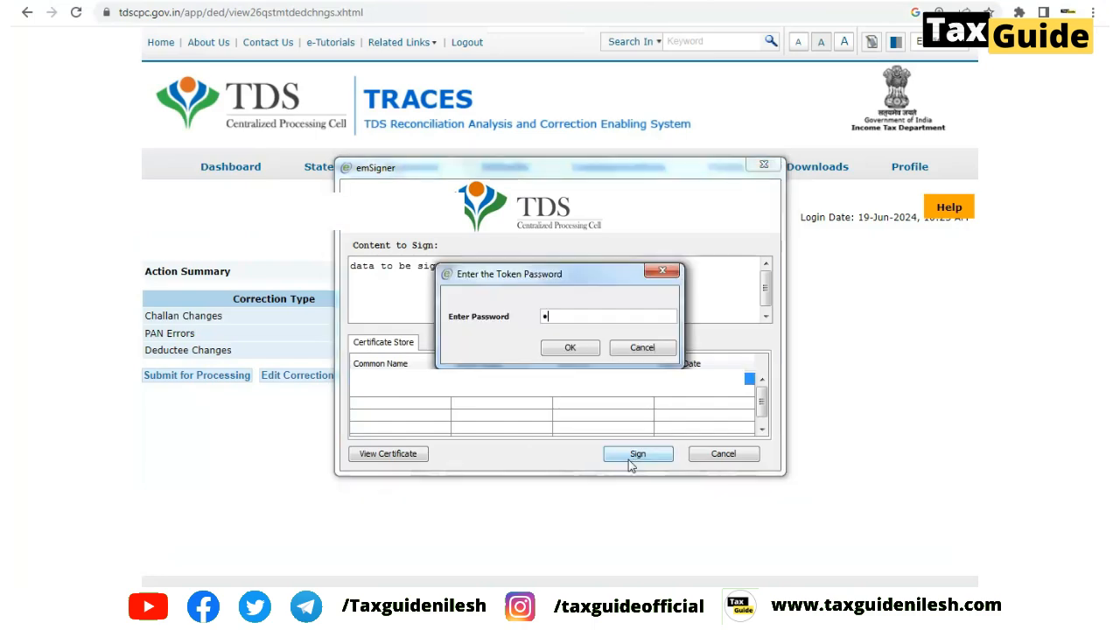
pyautogui.write('5678')
pyautogui.click(579, 348)
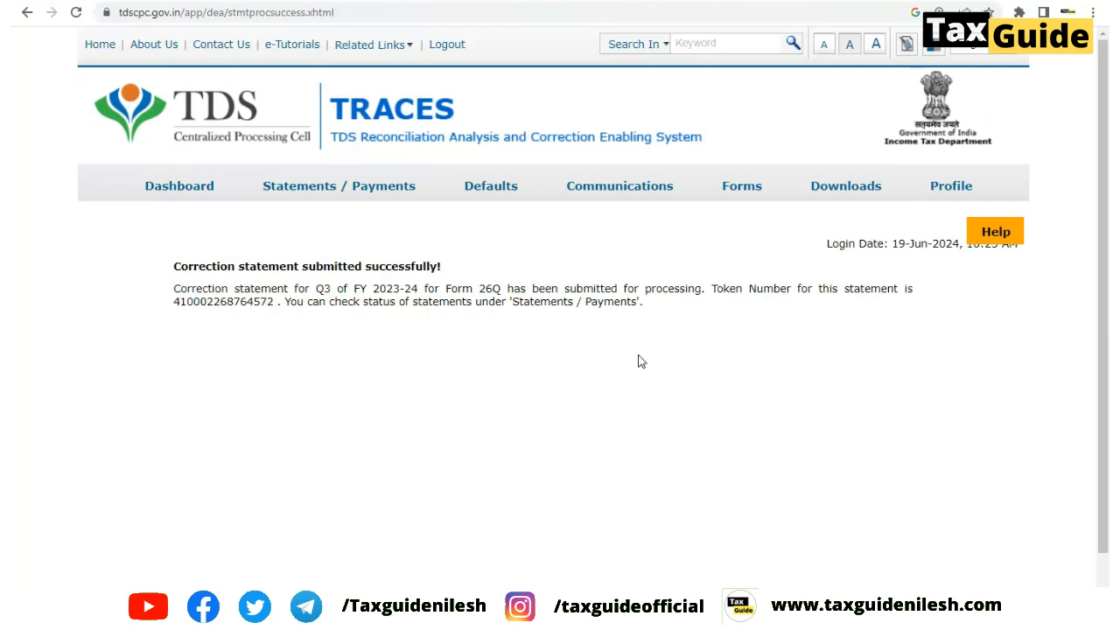
pyautogui.moveTo(175, 267); pyautogui.dragTo(442, 267)
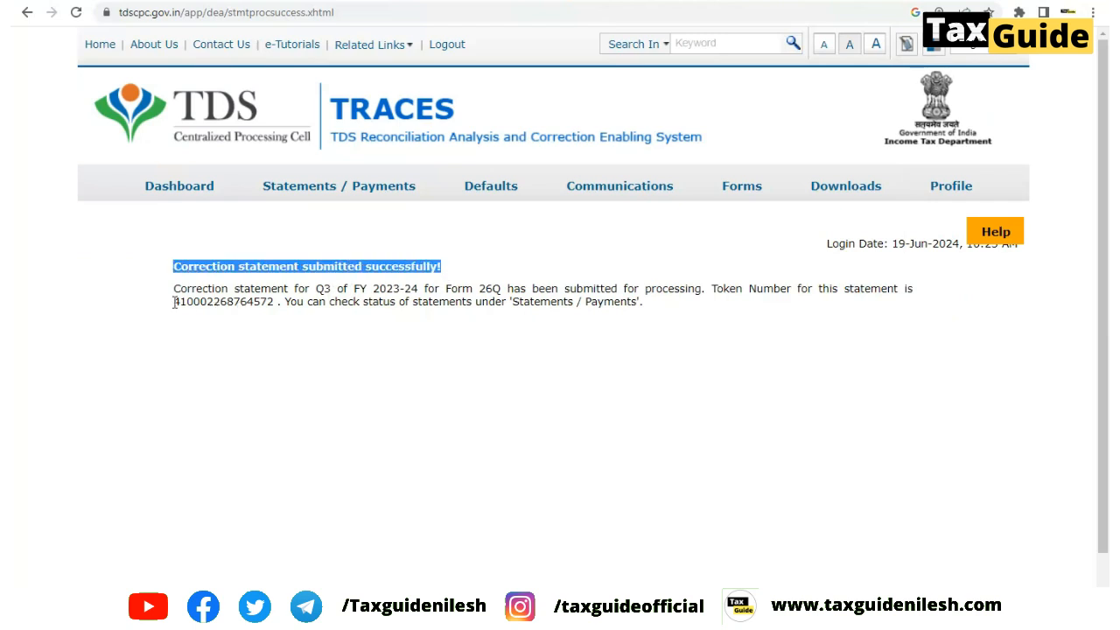
pyautogui.moveTo(173, 302); pyautogui.dragTo(278, 302)
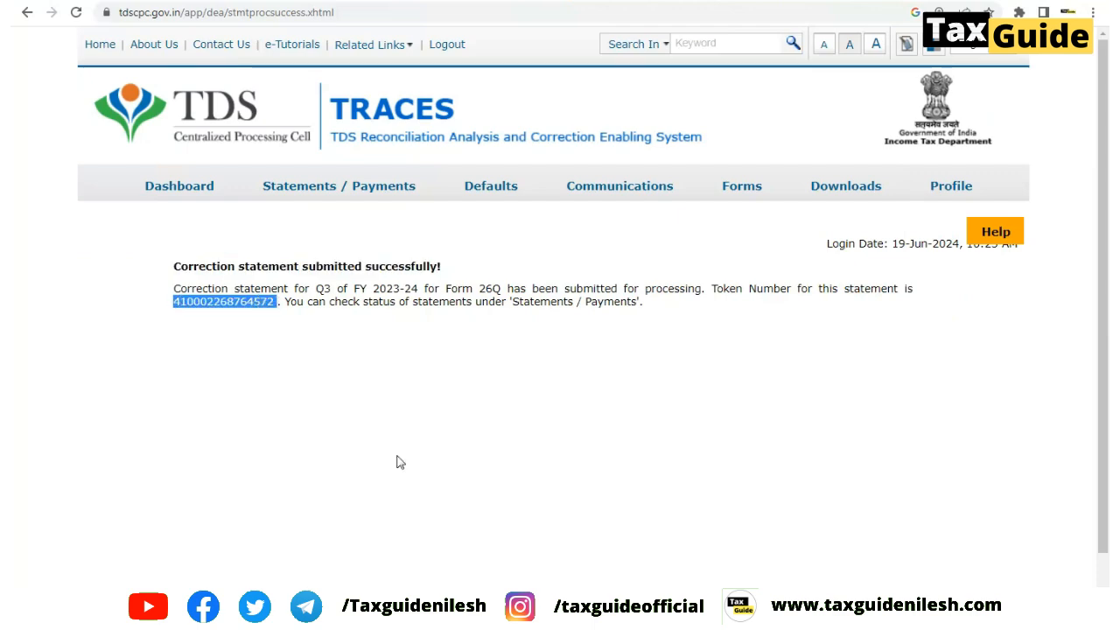